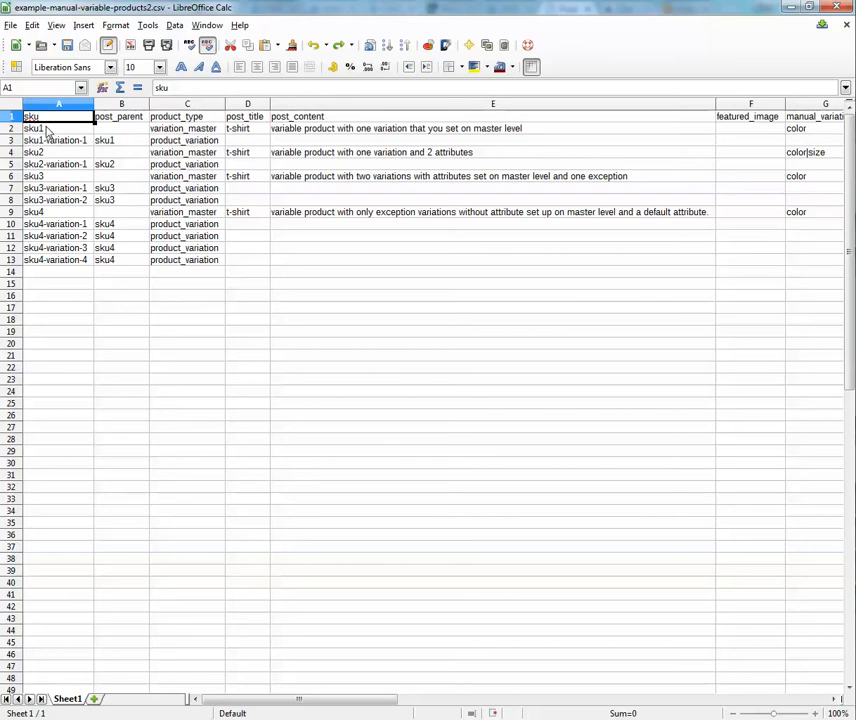
Step: Review how the sku and post_parent columns link each variation row to its master product for sku1, sku2 and sku3
click(38, 131)
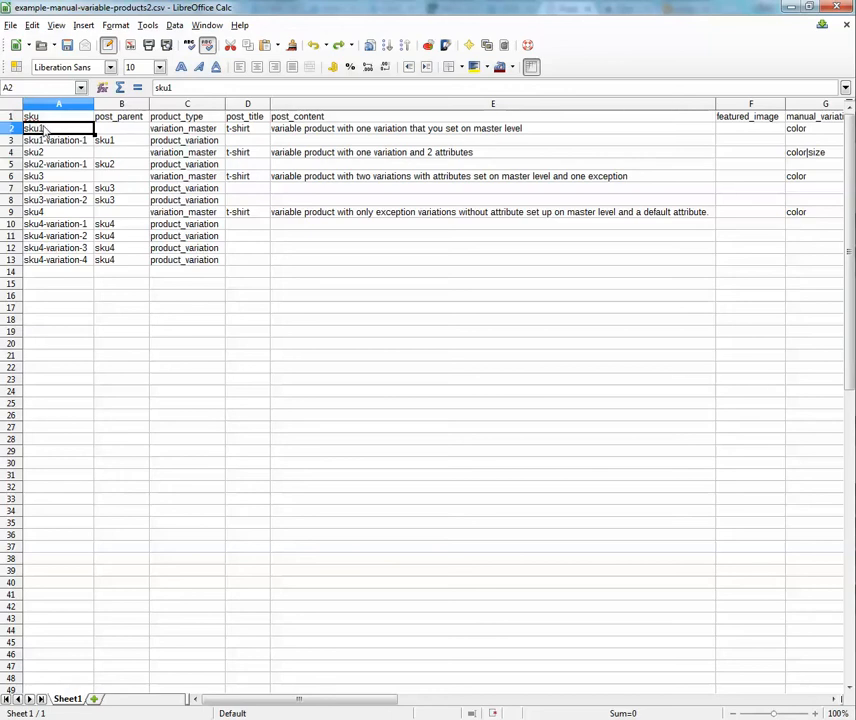
click(46, 145)
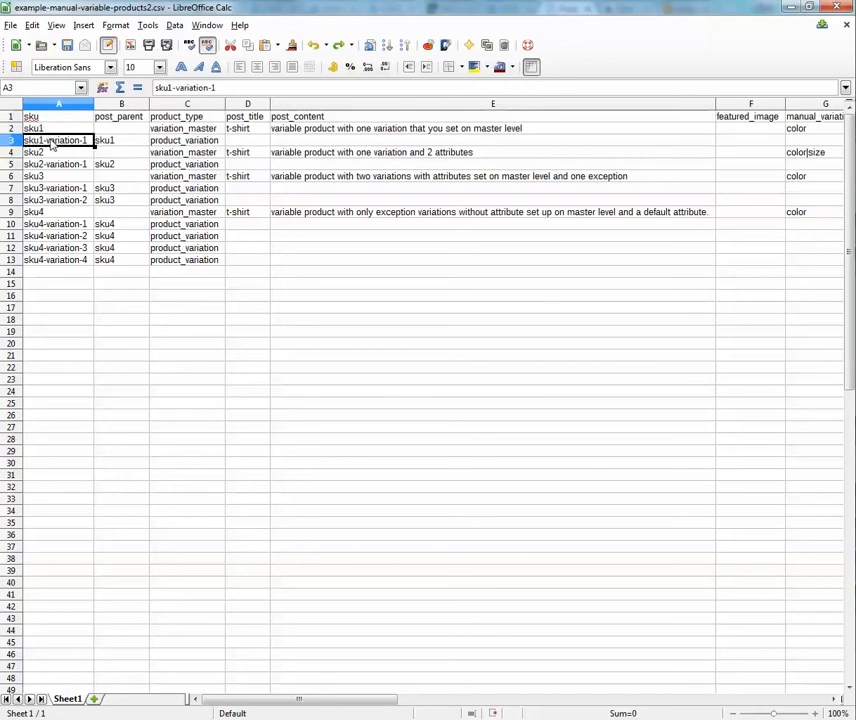
click(101, 145)
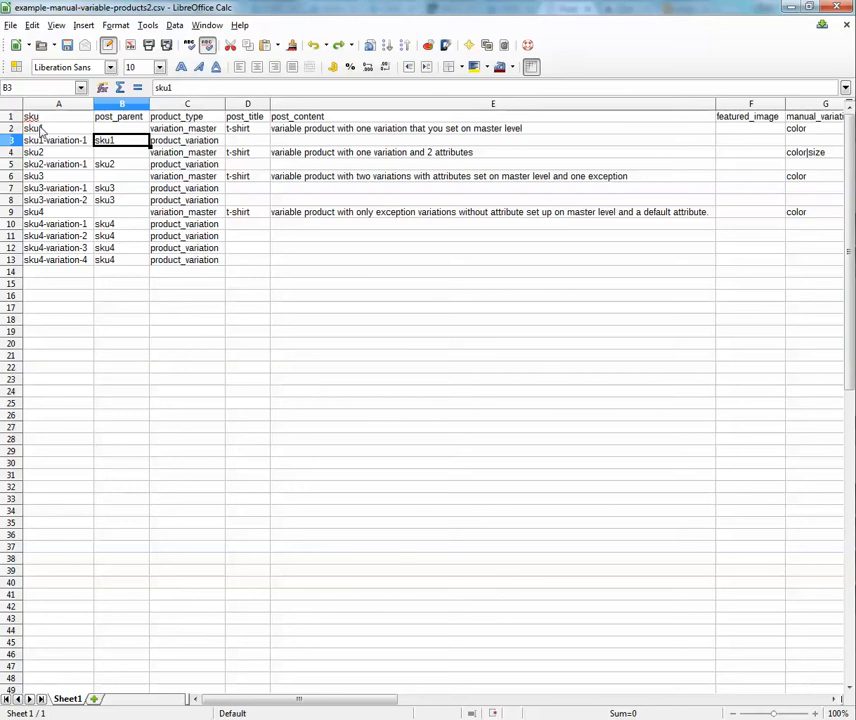
click(98, 166)
click(42, 153)
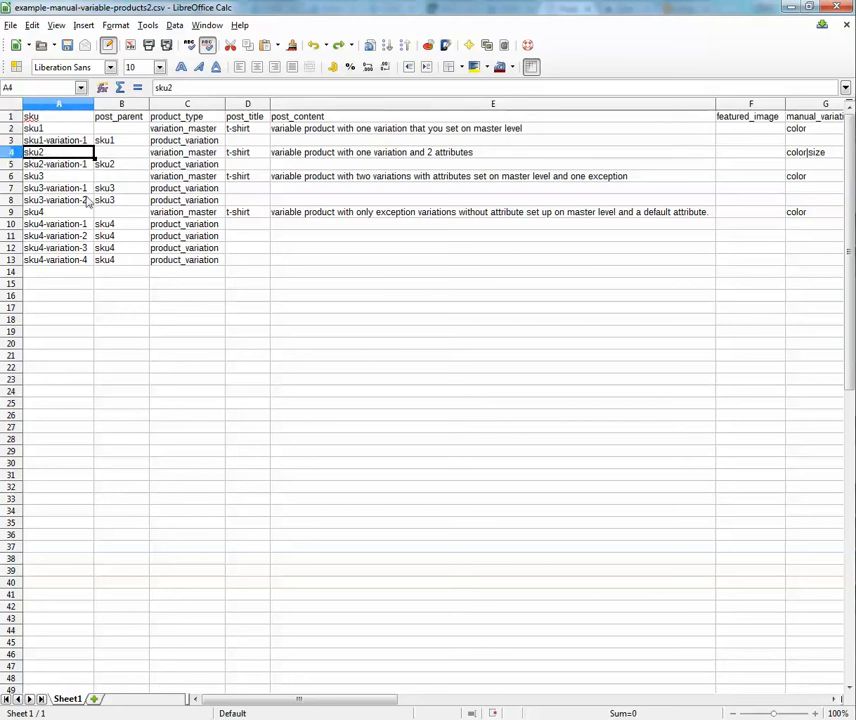
click(64, 201)
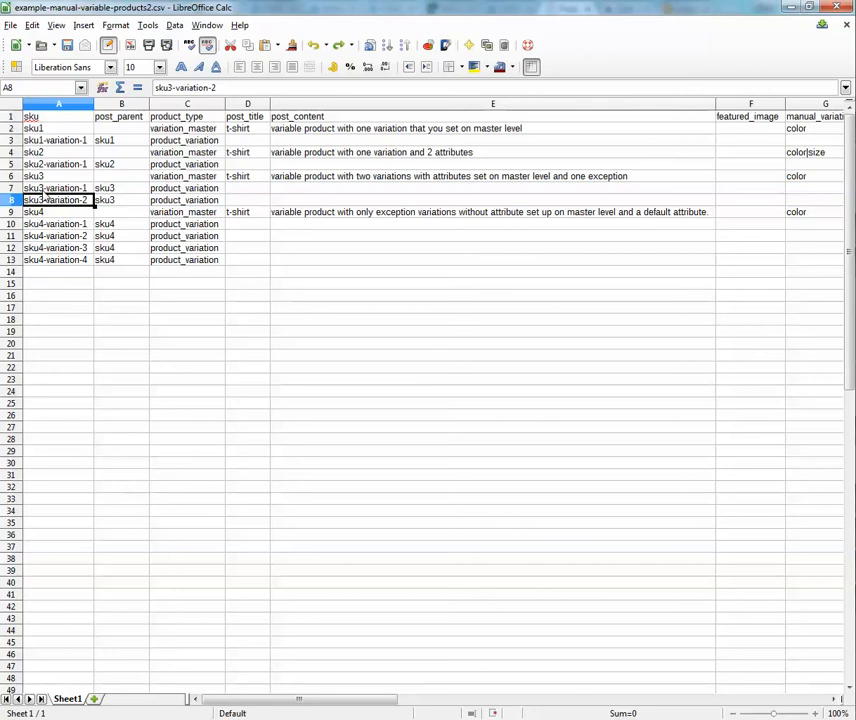
click(101, 203)
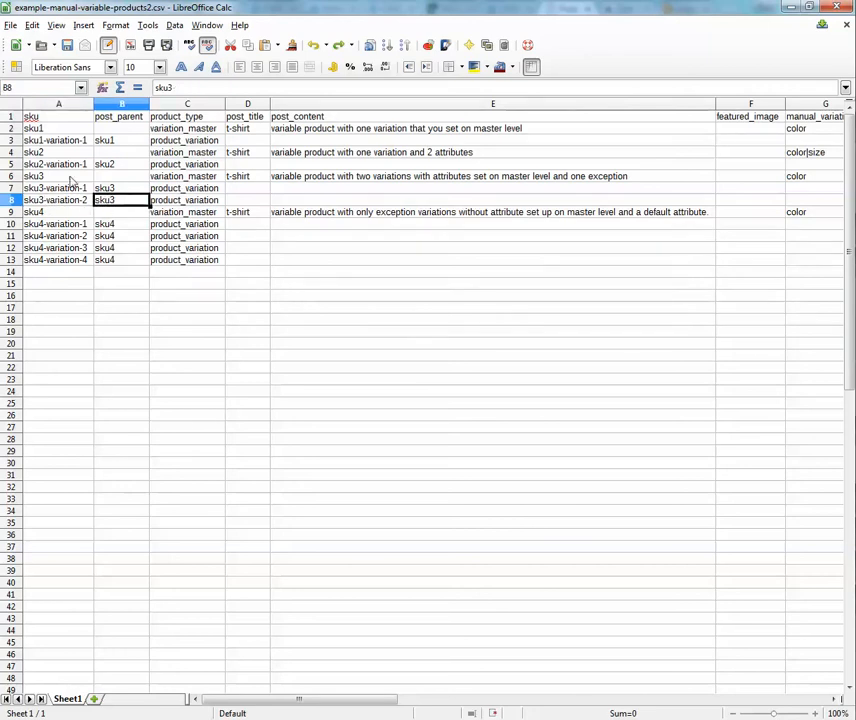
Step: Check the product_type column for the master and variation rows, including the sku4 group
click(160, 131)
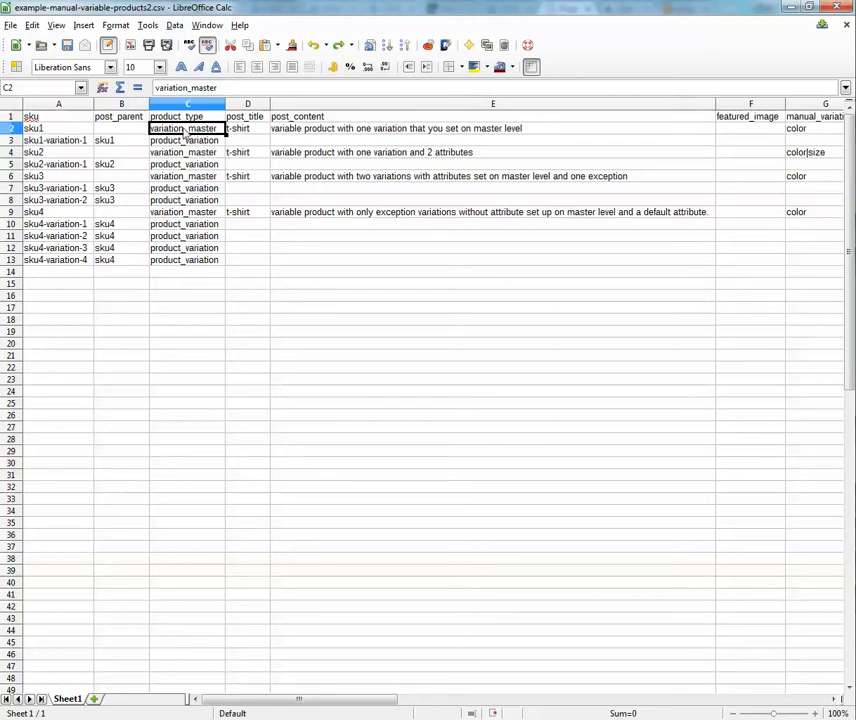
click(193, 143)
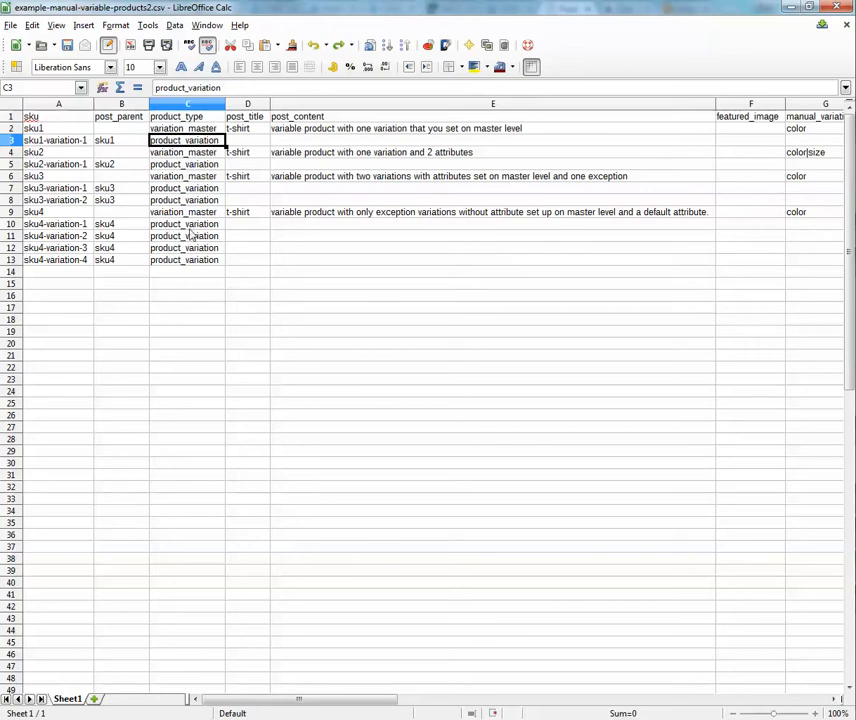
click(50, 212)
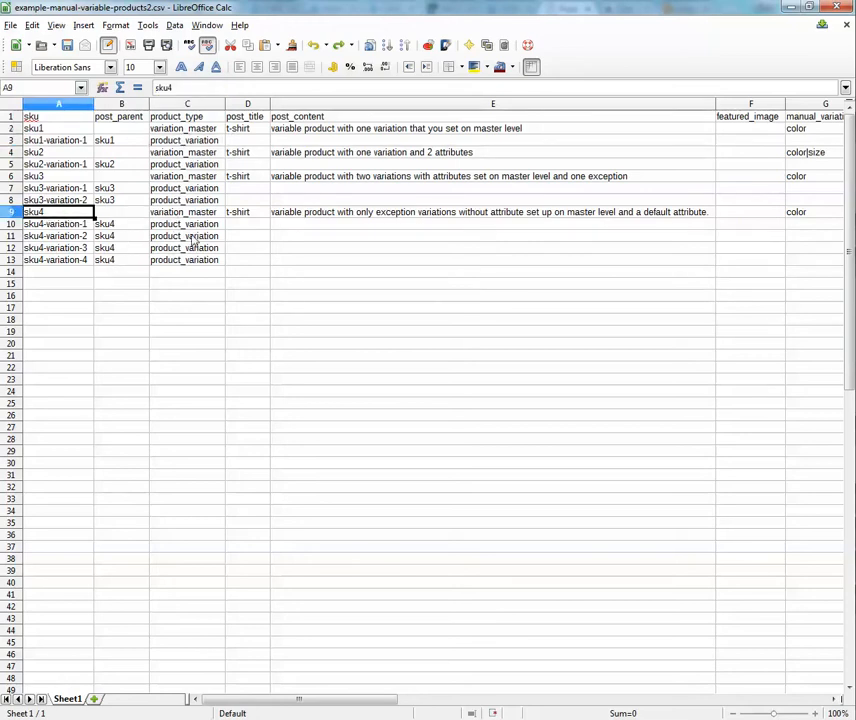
Step: Examine the post_title, post_content and featured_image columns on the master product rows
click(238, 129)
click(238, 177)
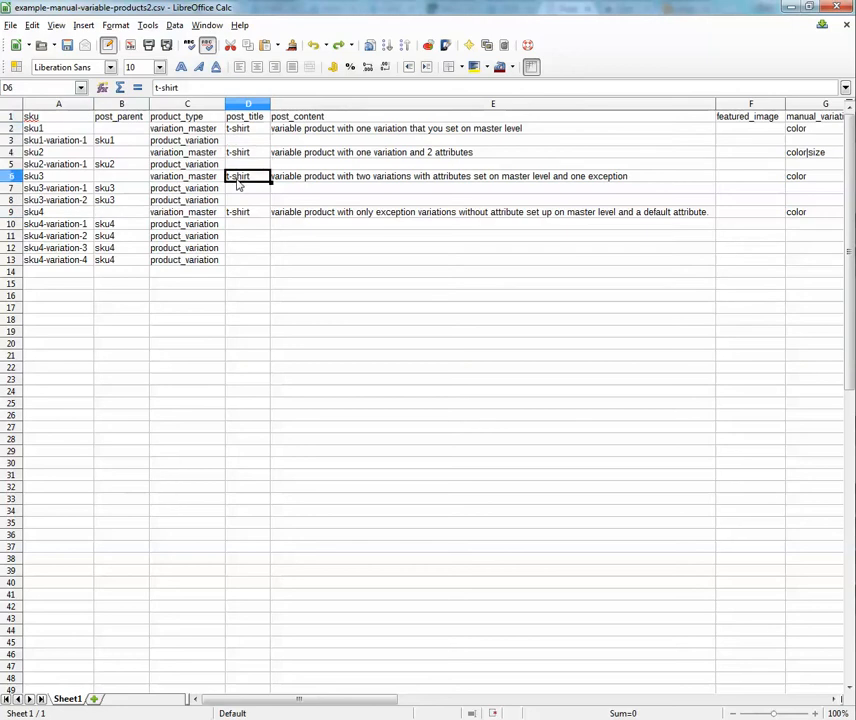
click(238, 212)
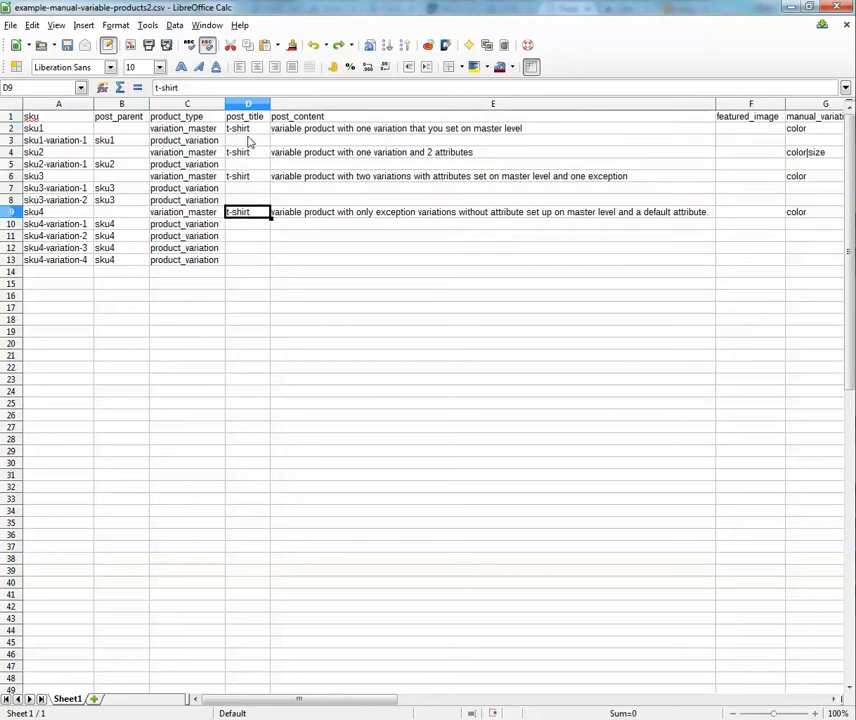
click(279, 131)
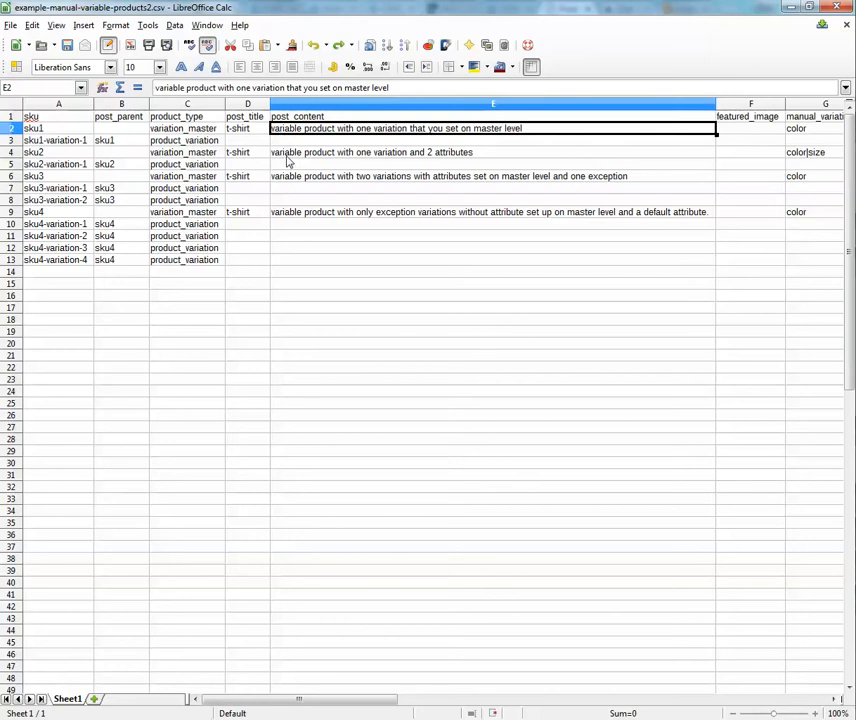
click(293, 155)
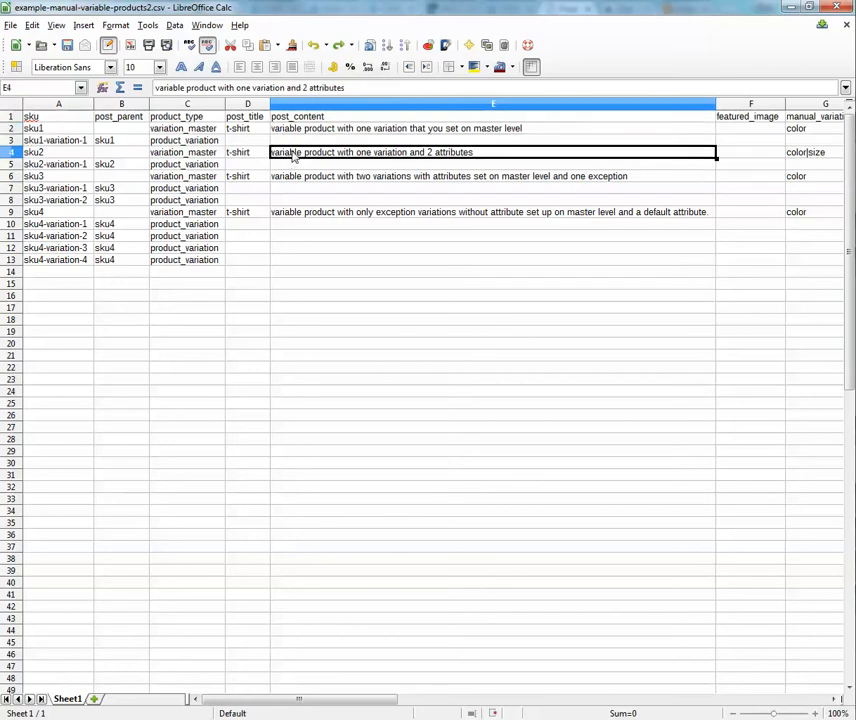
click(209, 179)
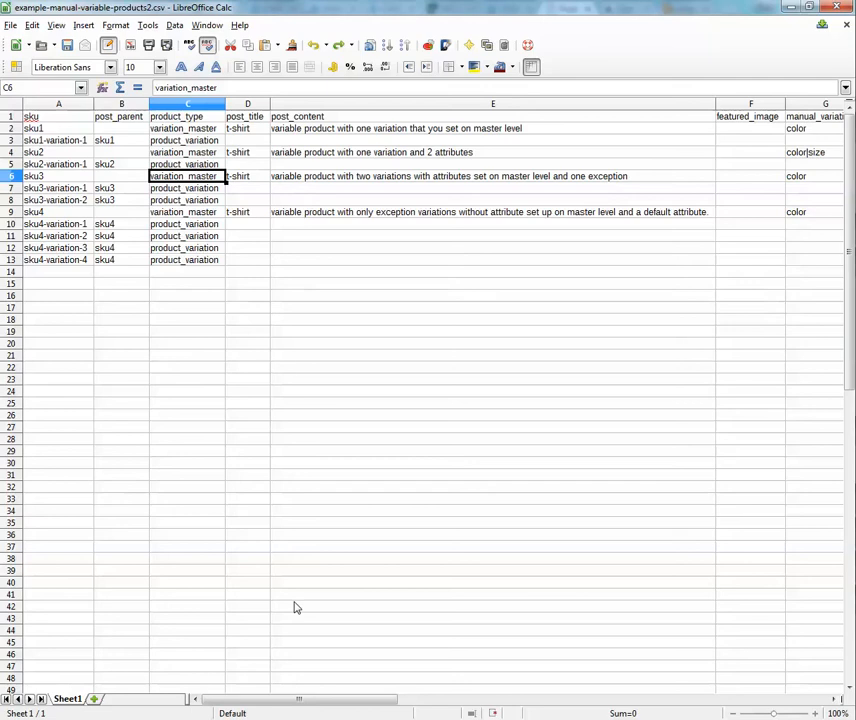
click(724, 131)
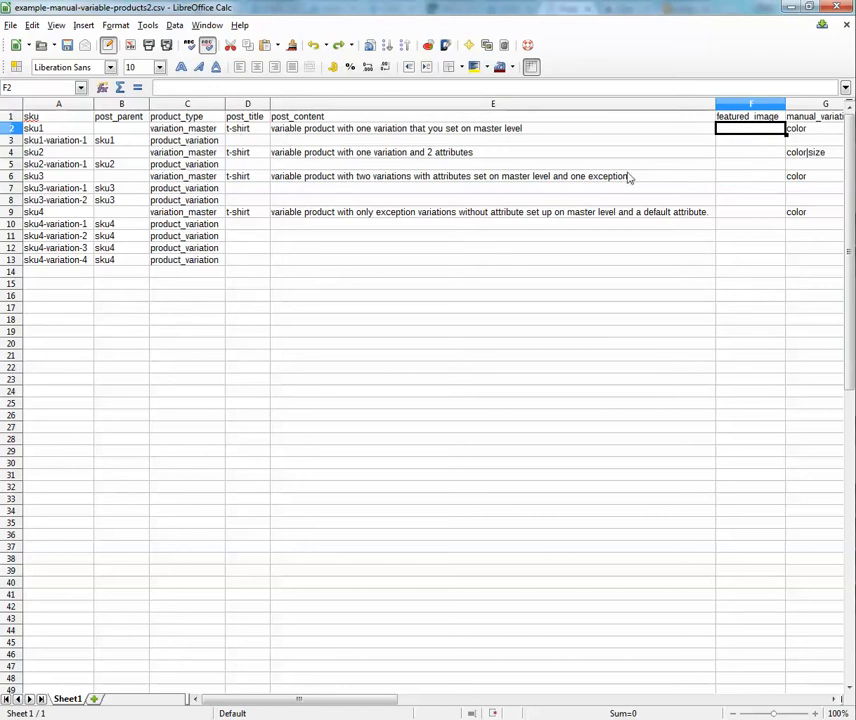
Step: Examine how the manual_variations attributes of sku1 and sku2 correspond to the ma_color and ma_size columns and their values
drag(369, 701, 505, 707)
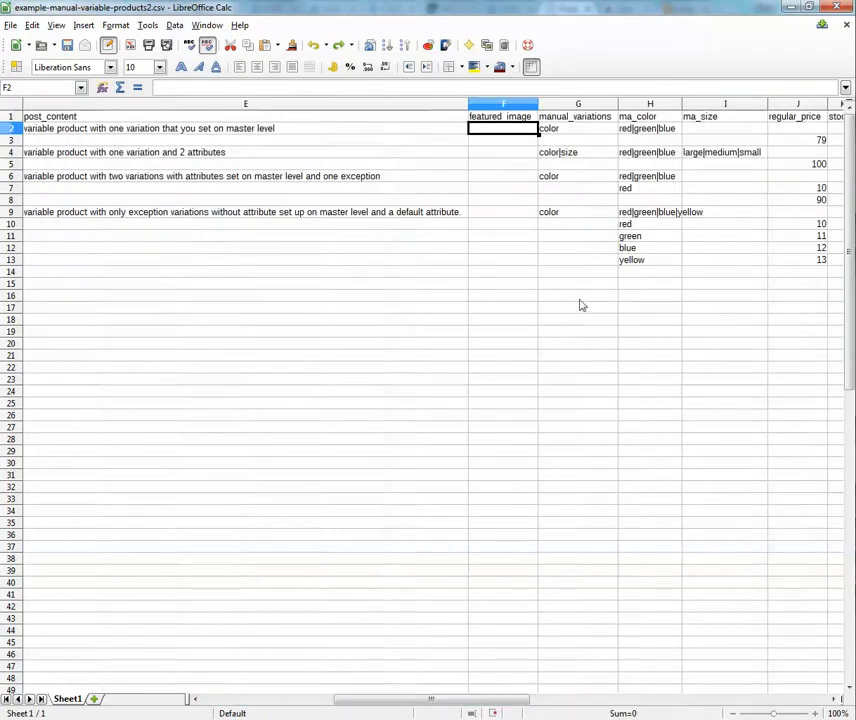
click(561, 119)
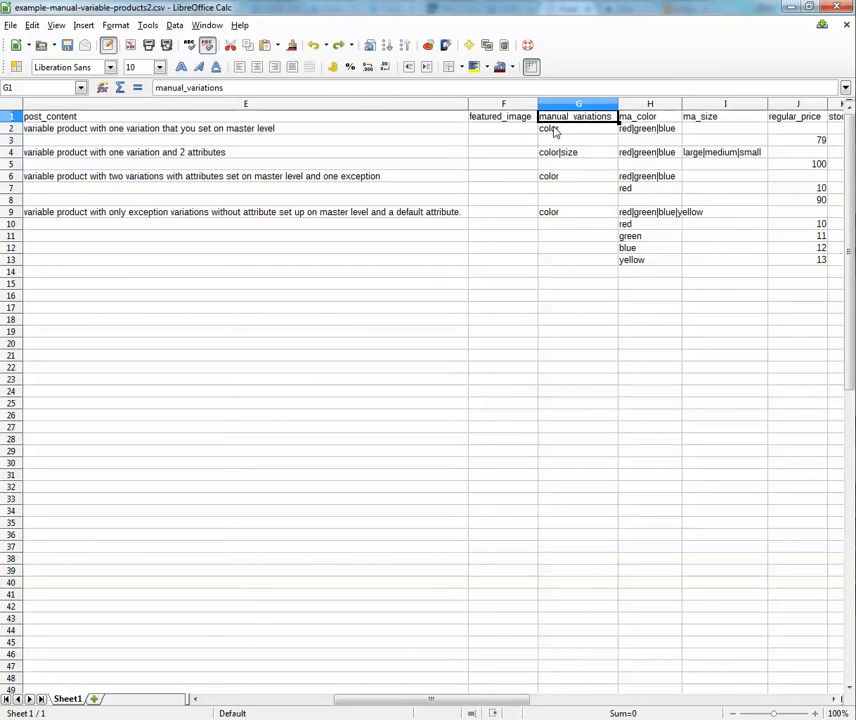
click(563, 131)
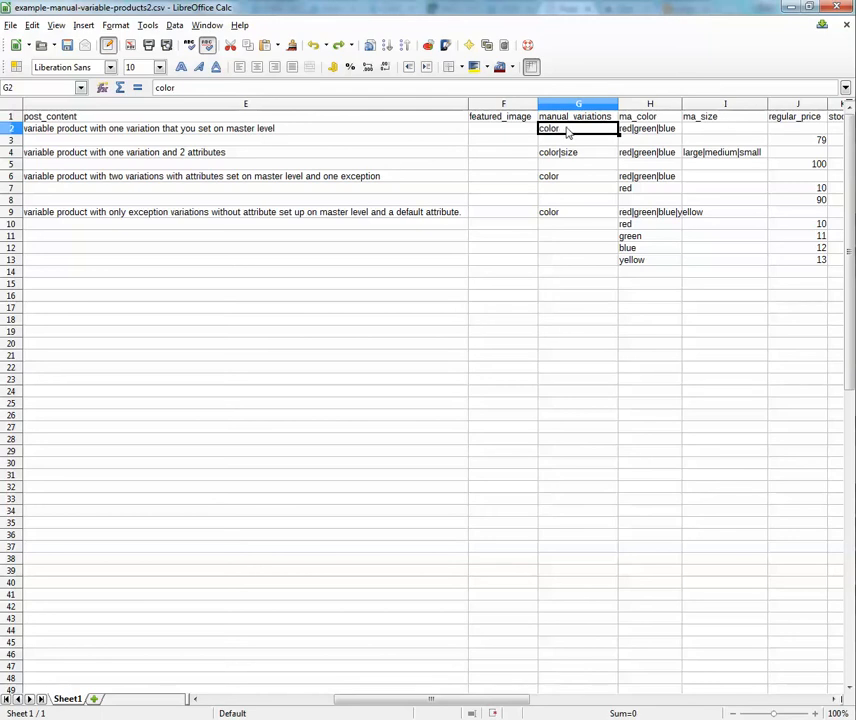
click(639, 131)
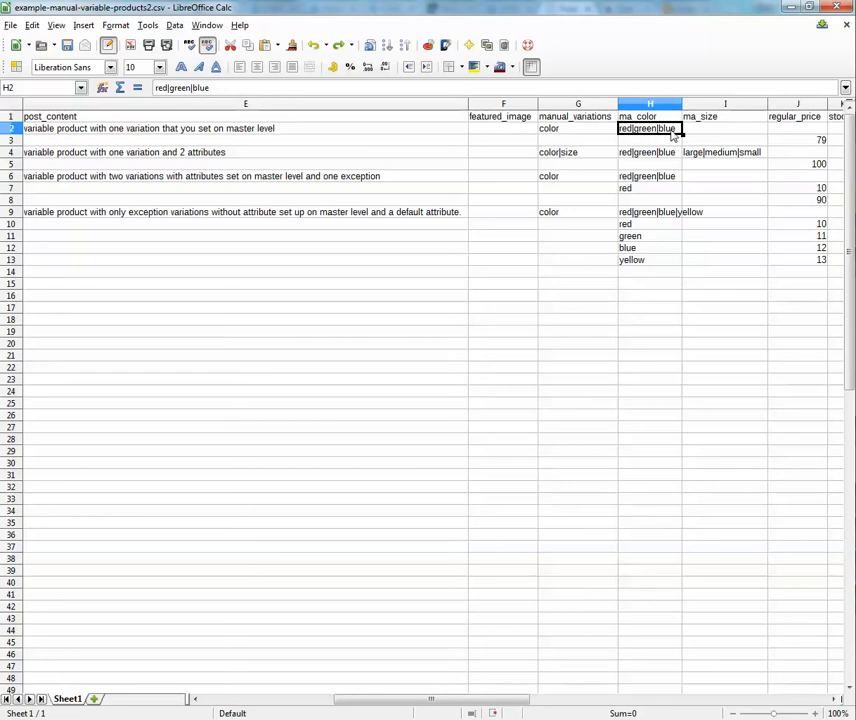
click(553, 155)
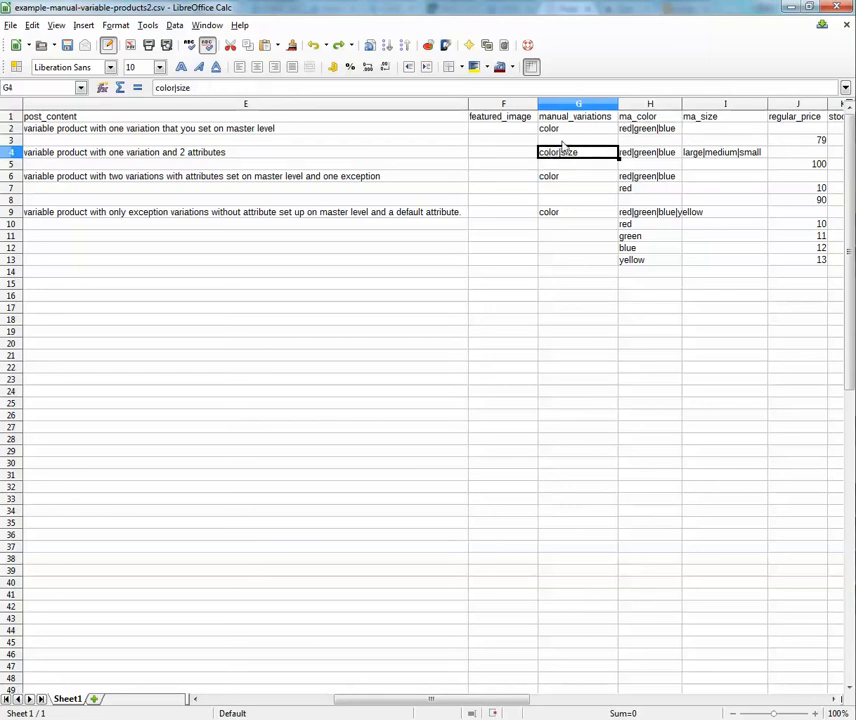
click(632, 117)
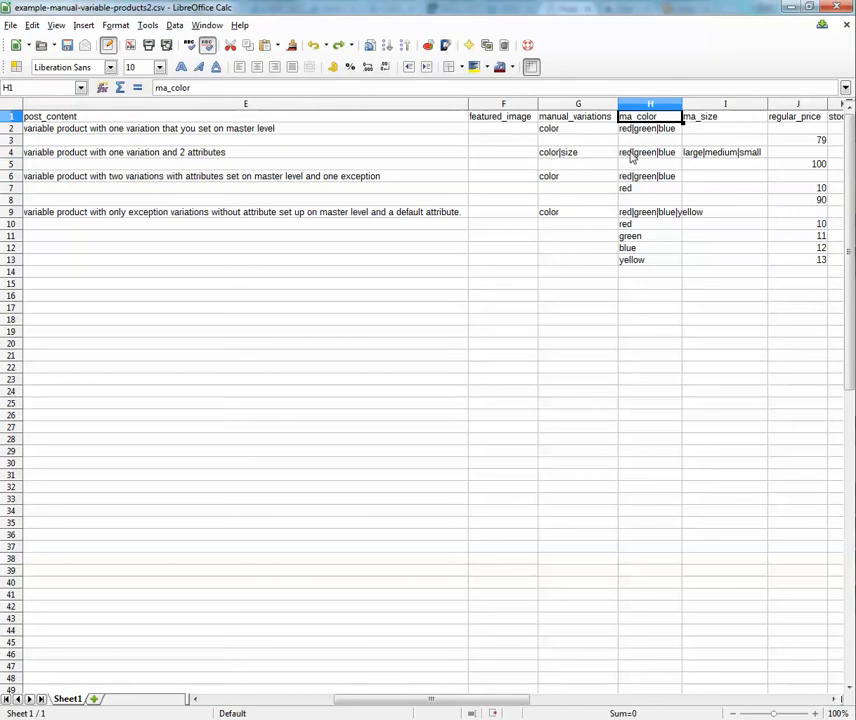
click(704, 119)
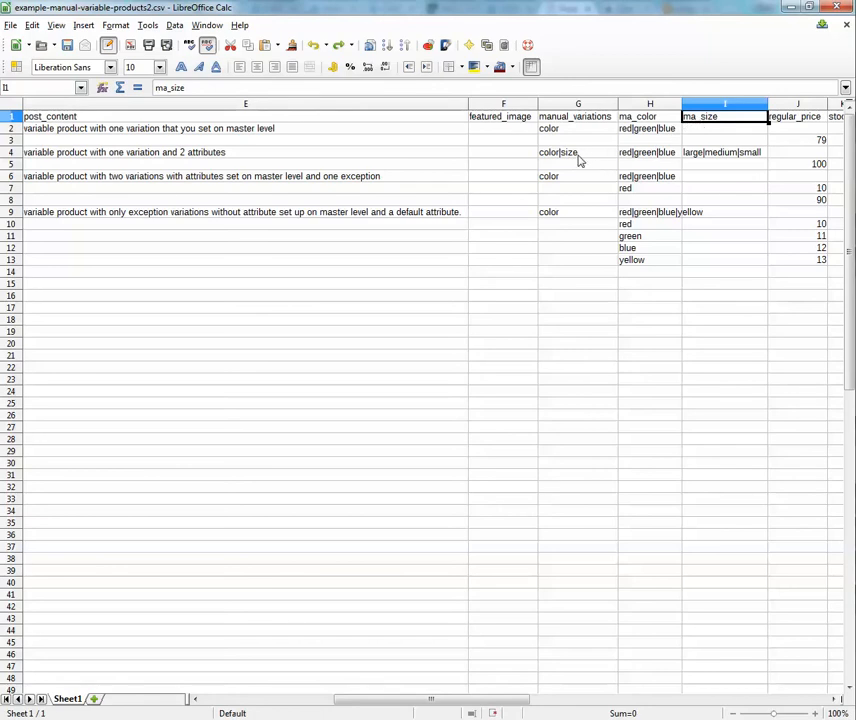
click(700, 153)
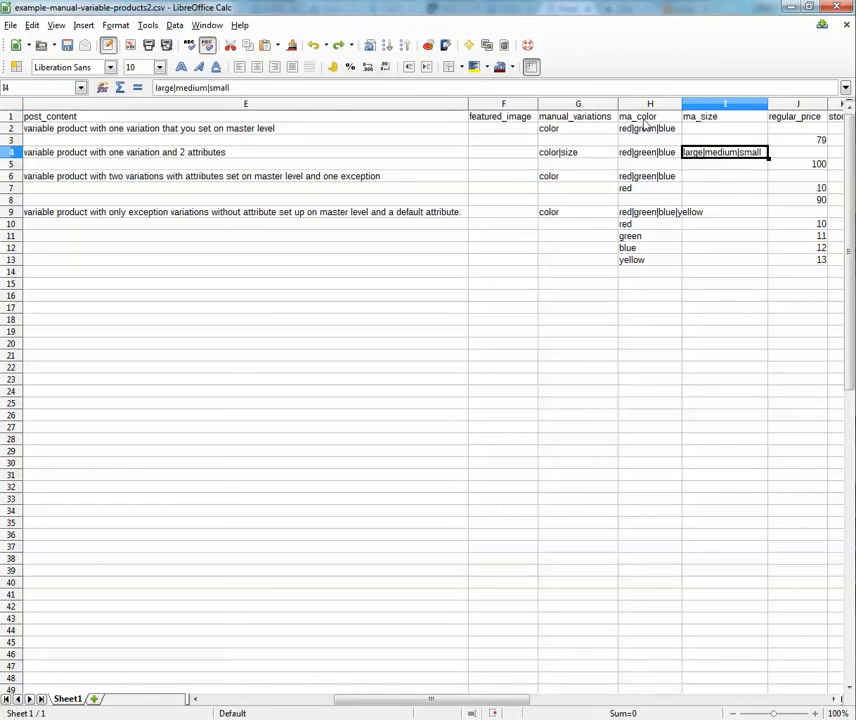
click(643, 154)
click(715, 120)
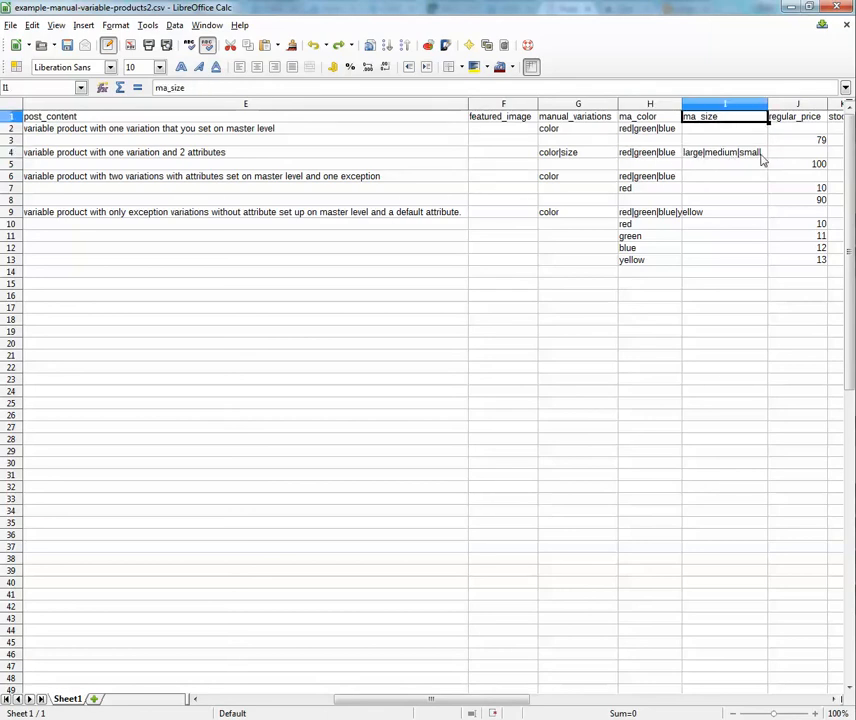
Step: Check the regular_price entries for the sku1 and sku2 variation rows against their parent SKUs
drag(400, 700, 461, 699)
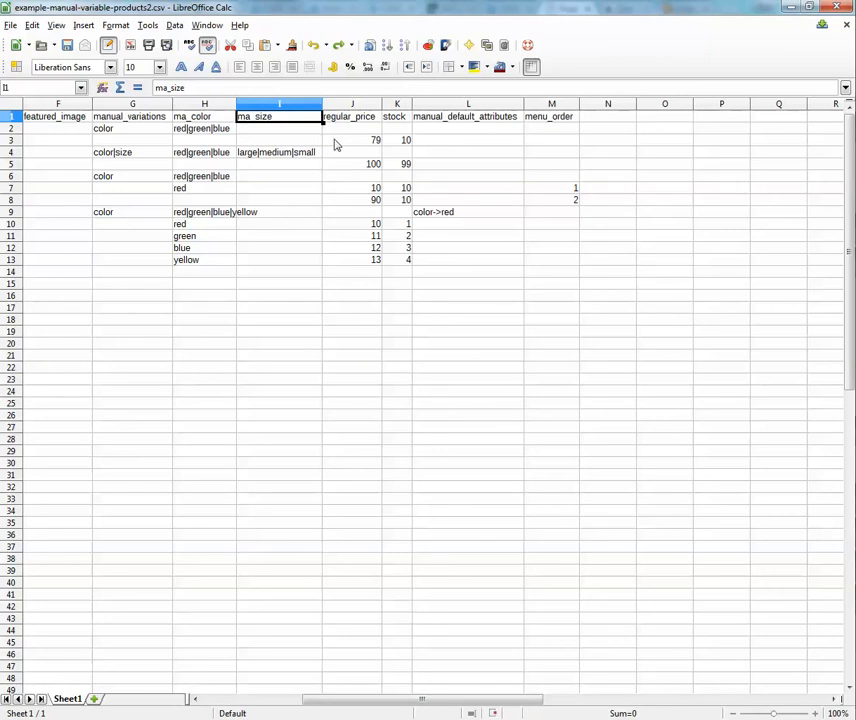
click(333, 141)
drag(428, 701, 295, 705)
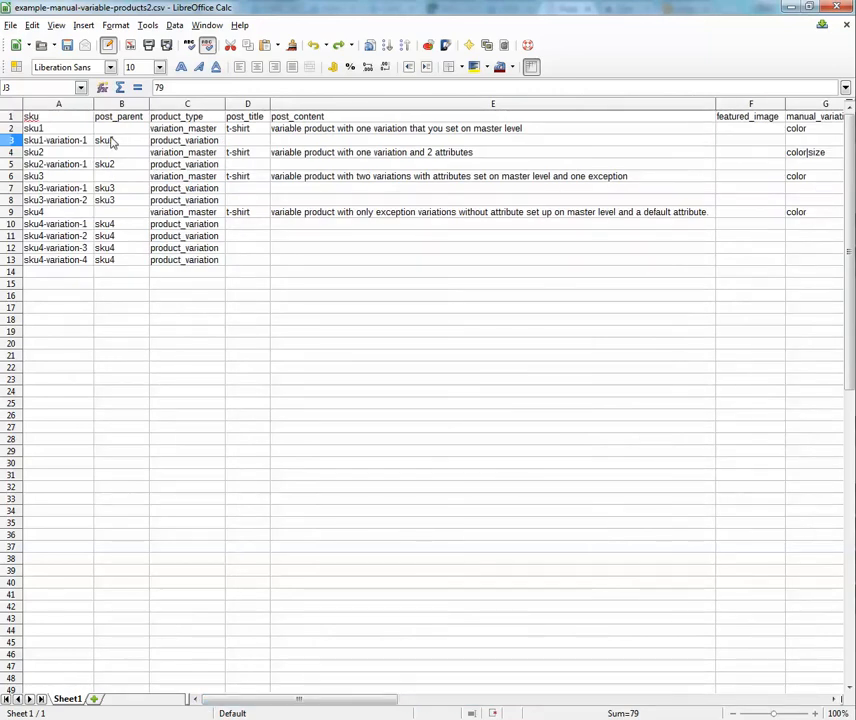
drag(326, 710, 515, 709)
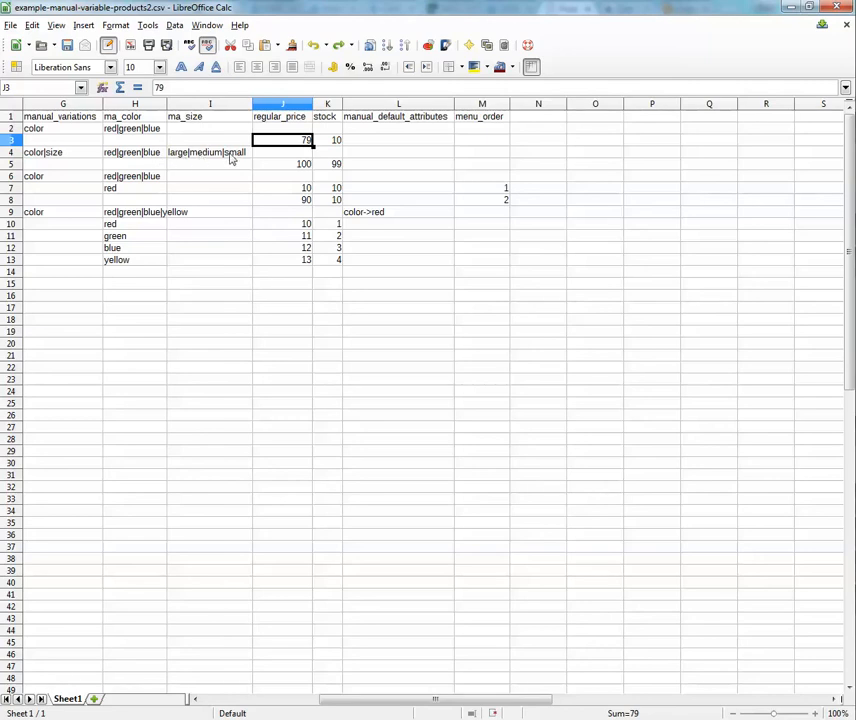
click(290, 166)
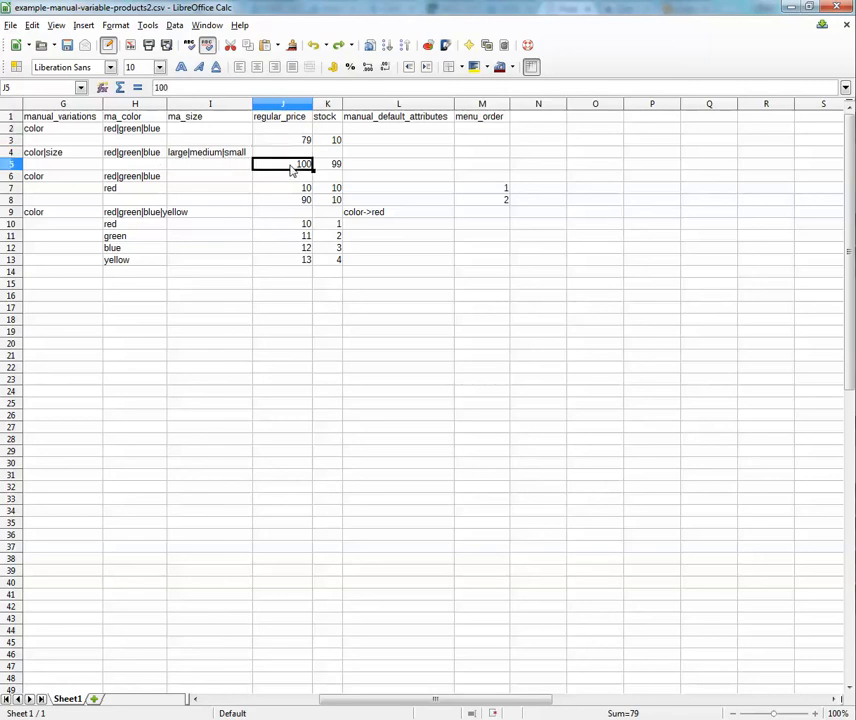
Step: Examine the sku3 rows, comparing the master's color attribute with the color and regular_price of its two variations
click(99, 178)
drag(346, 699, 216, 699)
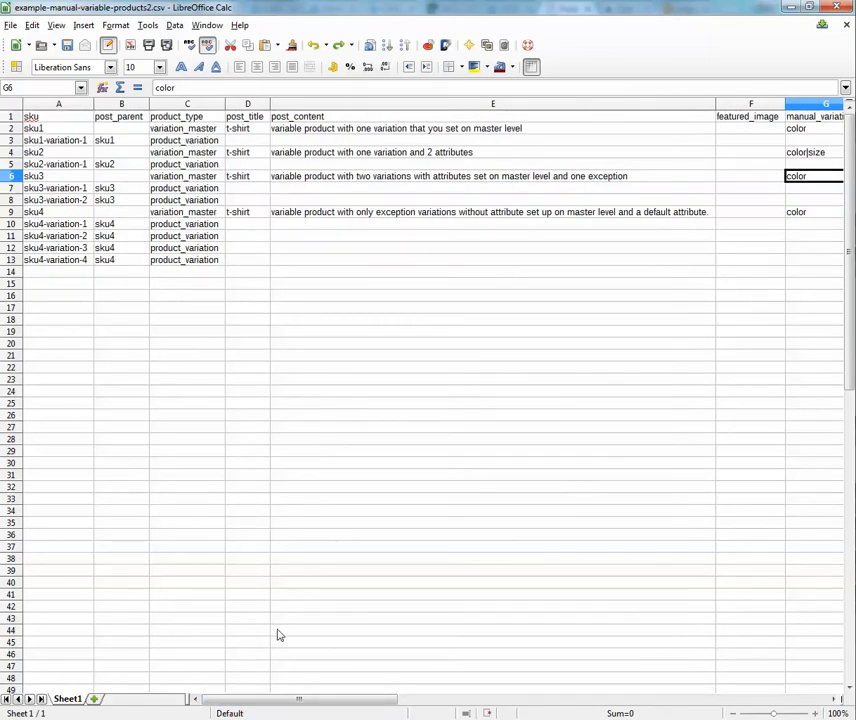
drag(264, 707, 377, 702)
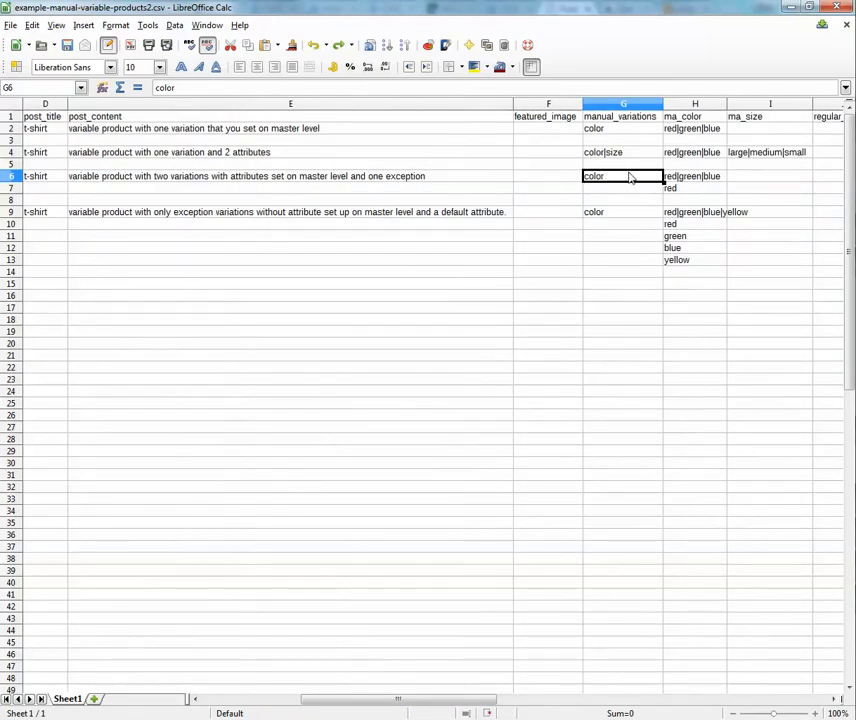
click(671, 194)
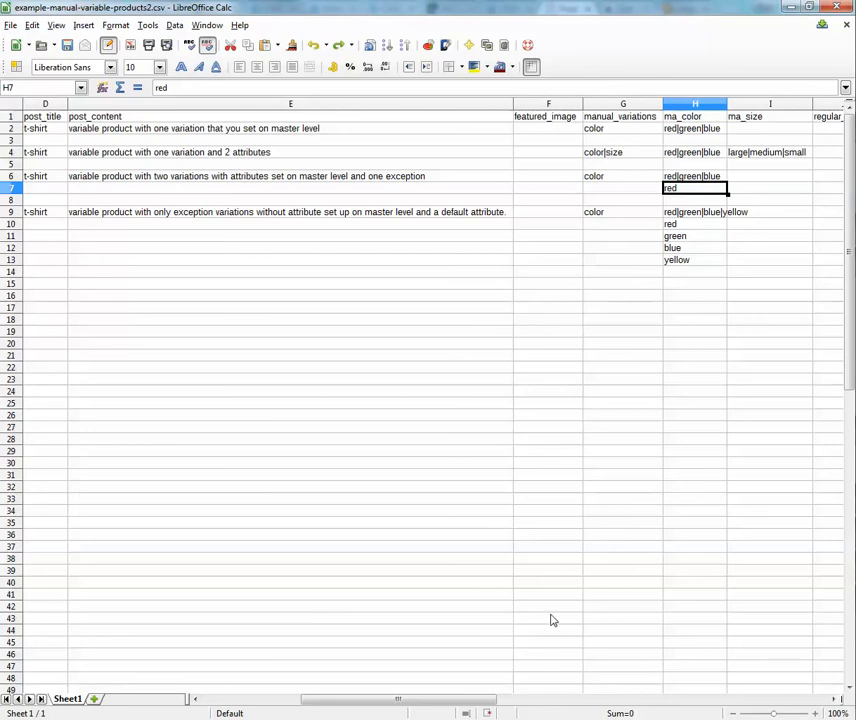
drag(478, 700, 502, 700)
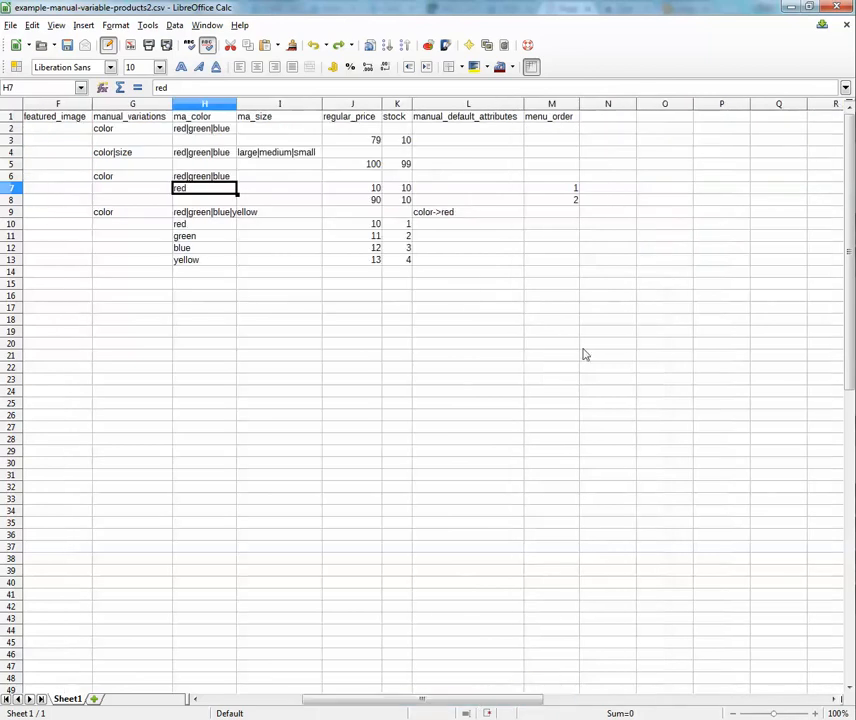
click(357, 189)
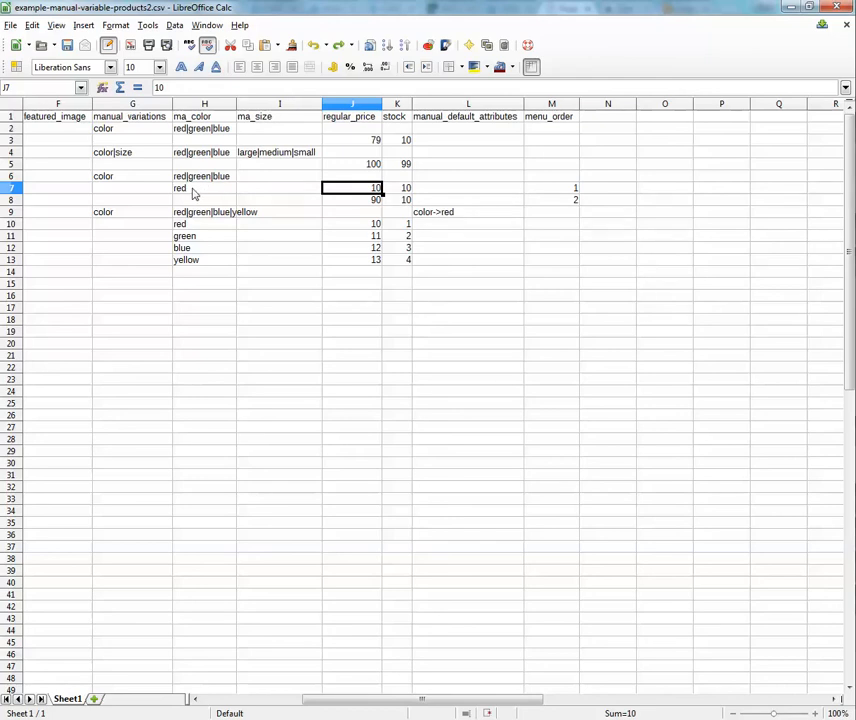
click(373, 200)
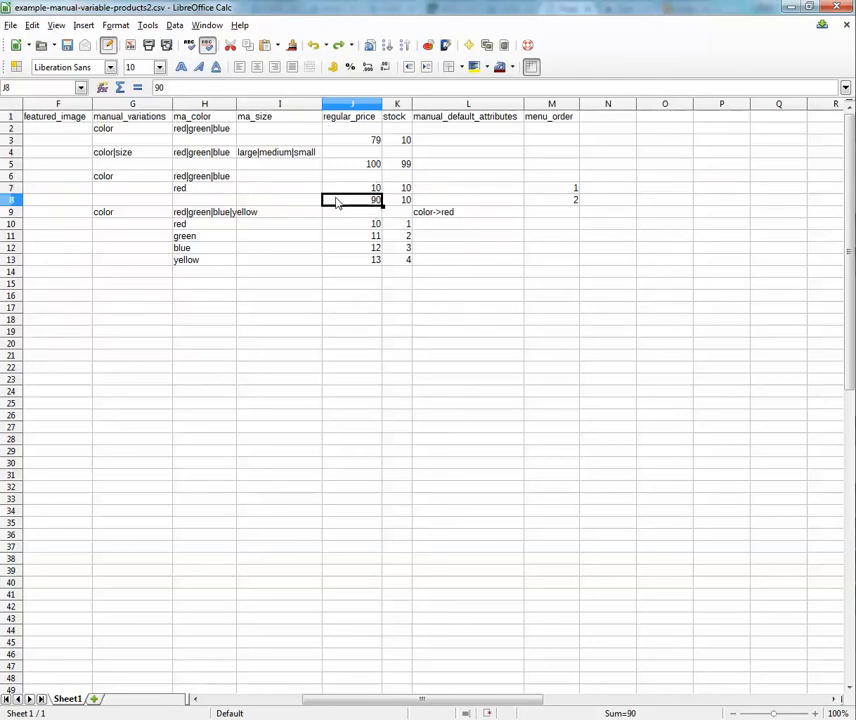
Step: Examine the row 9 master's color attribute, its color variation rows and its manual_default_attributes entry
click(111, 215)
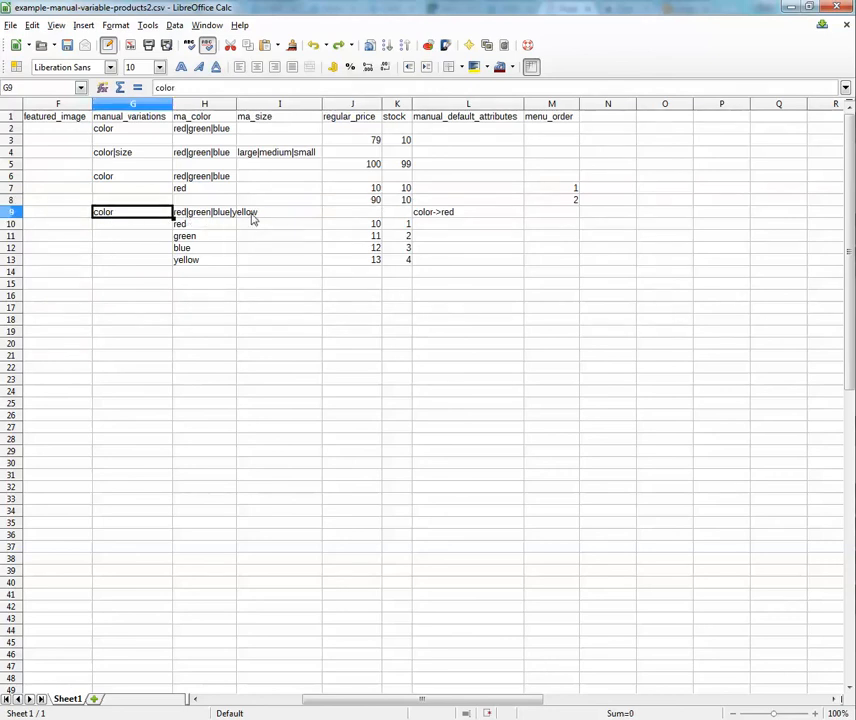
click(184, 225)
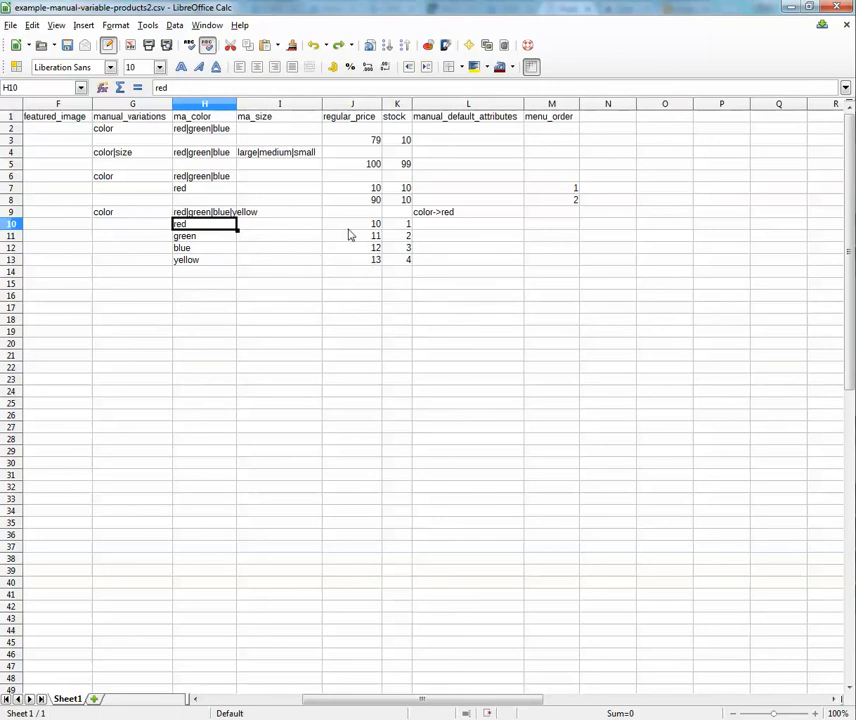
click(432, 217)
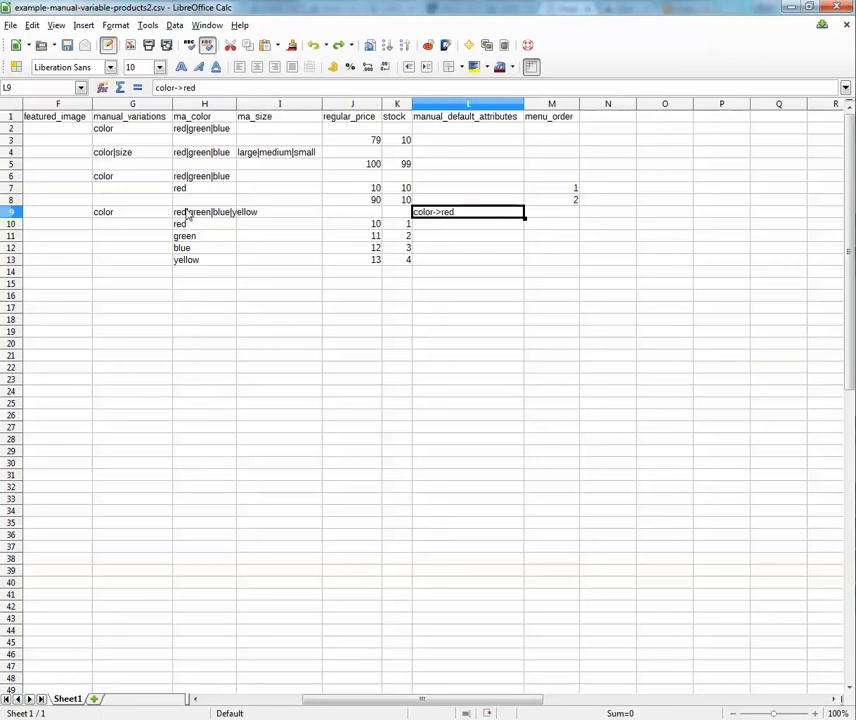
click(427, 179)
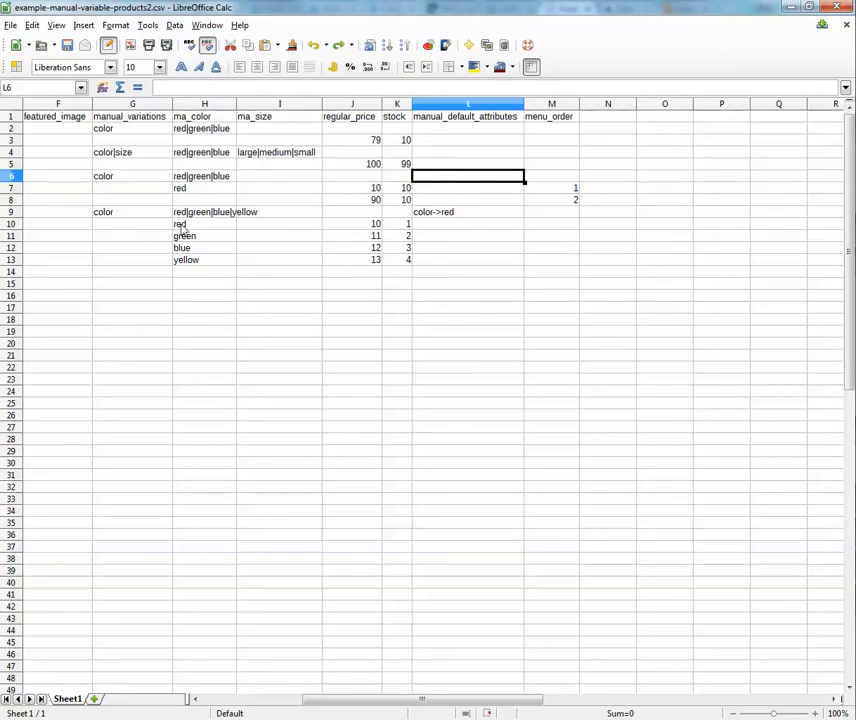
click(416, 213)
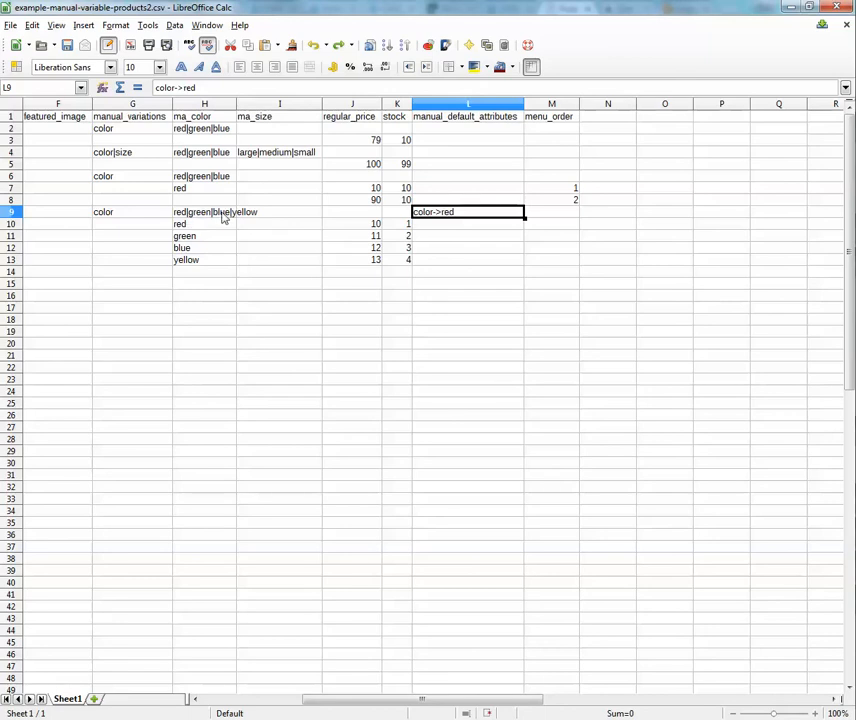
Step: Insert a new column headed ma_smell between the ma_size and regular_price columns
mouse_move(384, 701)
mouse_down()
mouse_move(375, 703)
mouse_move(395, 703)
mouse_up()
key(ctrl+y)
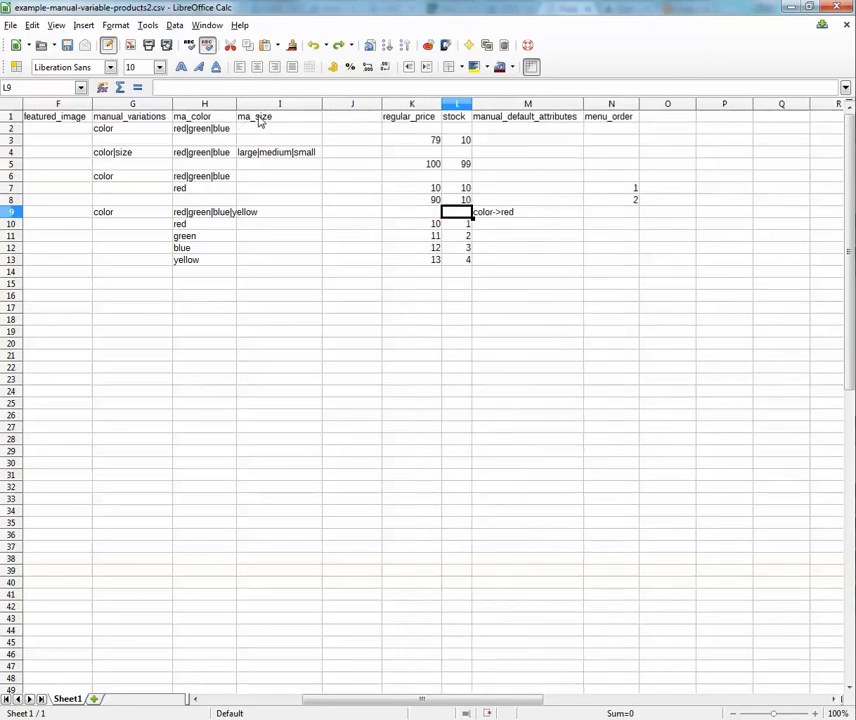
key(ctrl+y)
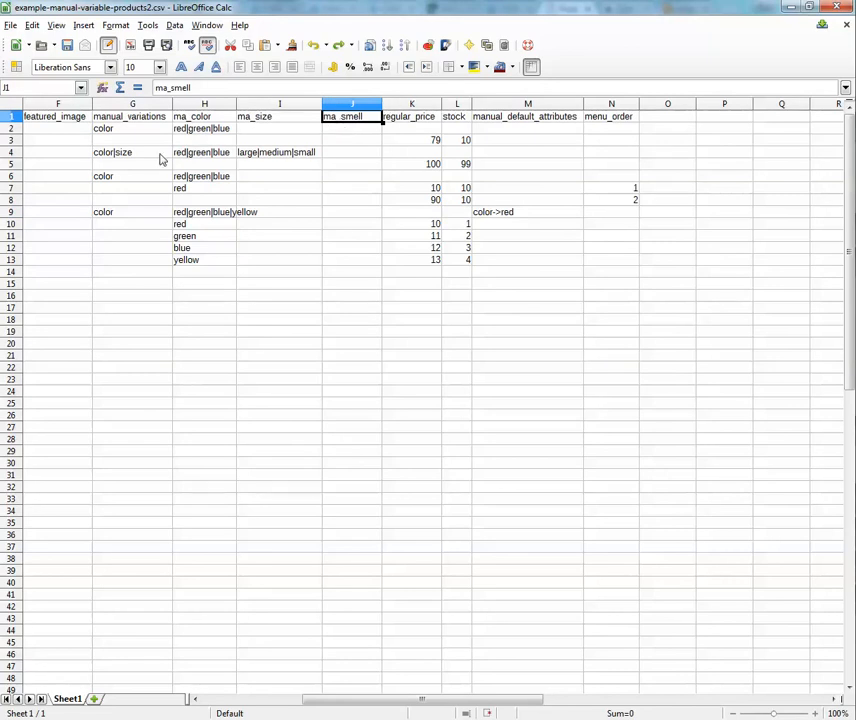
Step: Set the row 4 manual_variations entry to color|size|smell and enter good|bad in that row's ma_smell cell
key(ctrl+y)
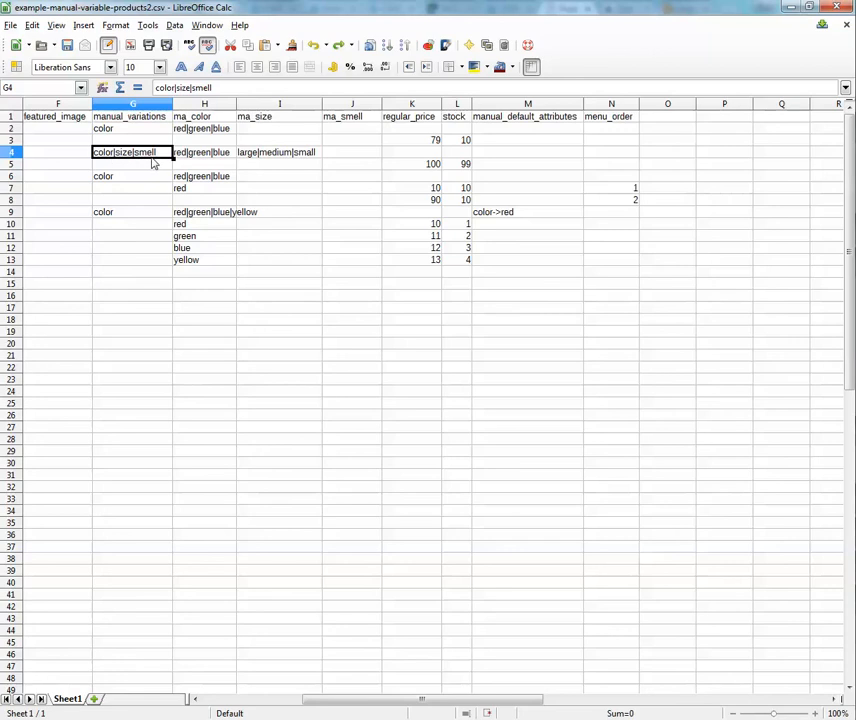
click(334, 156)
text(good|bad)
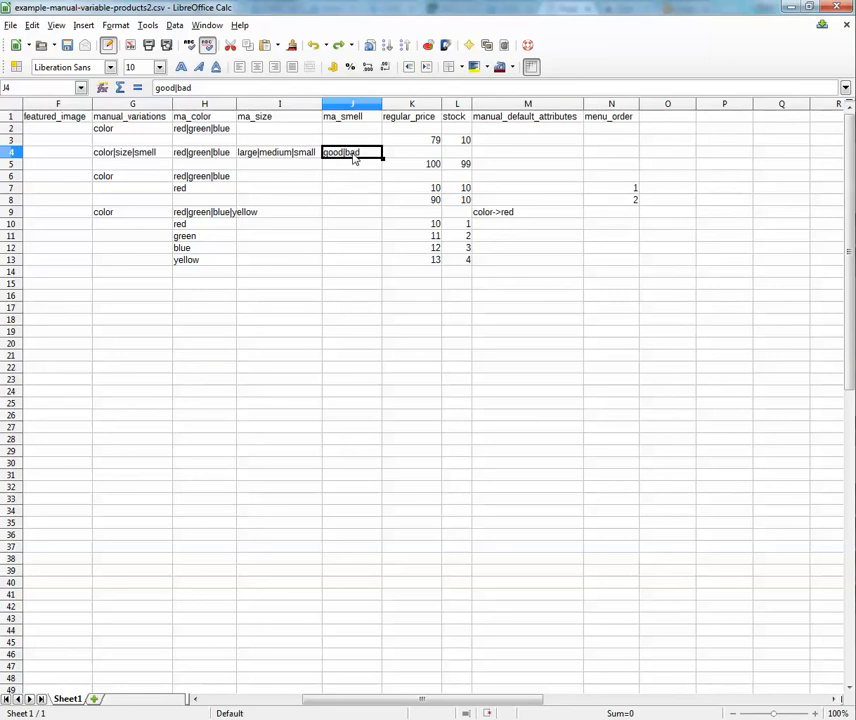
Step: Compare the manual_variations entries in rows 4 and 9 with their matching ma_color, ma_size and ma_smell cells
click(107, 159)
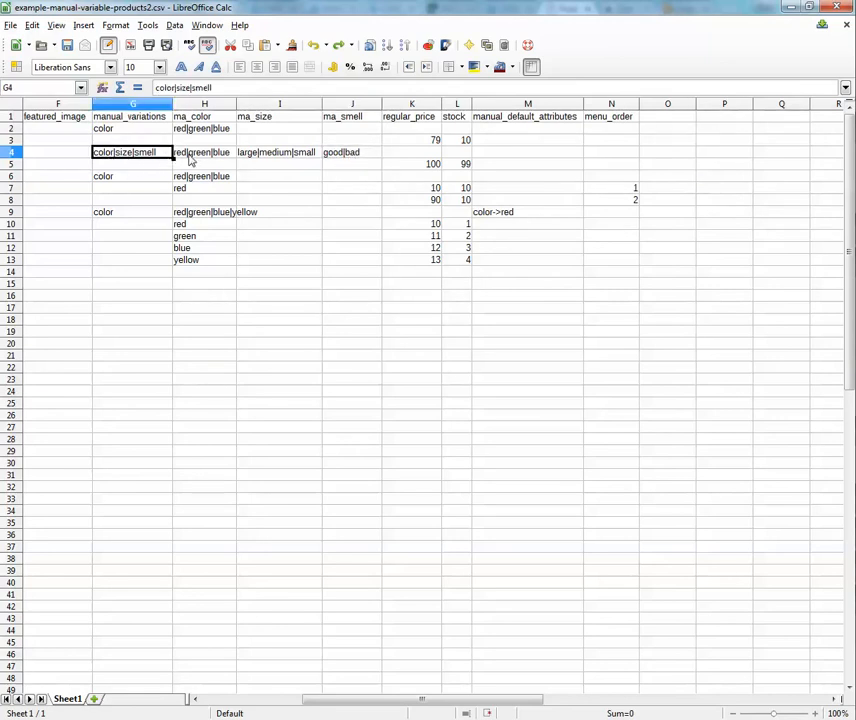
drag(204, 140, 232, 153)
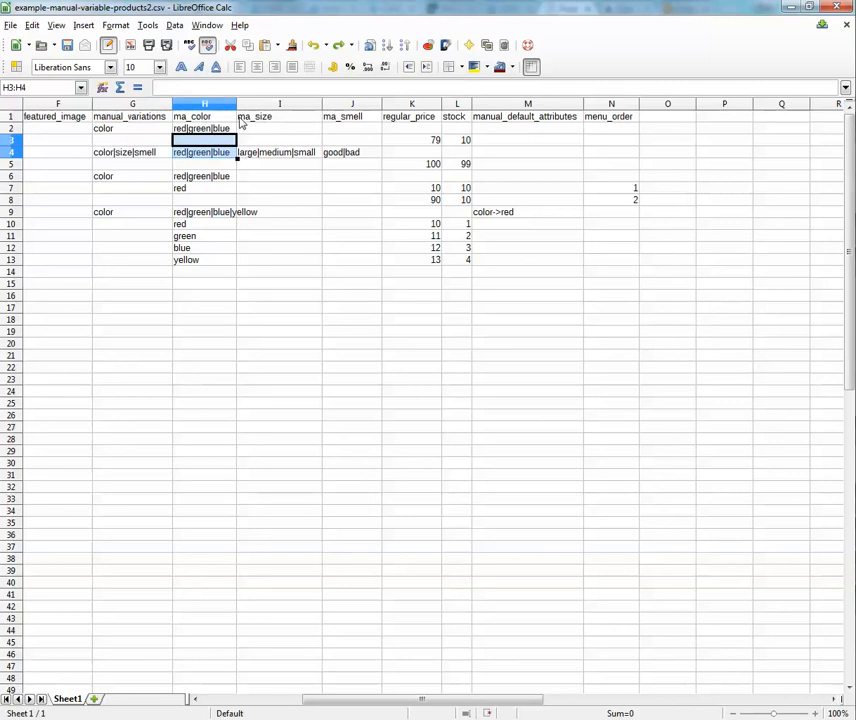
click(130, 152)
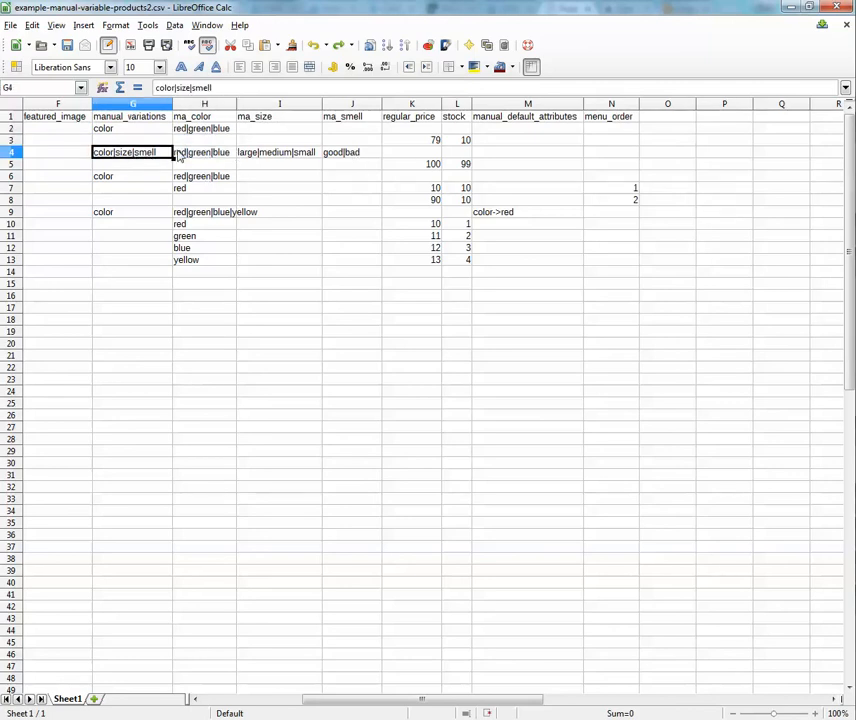
click(283, 212)
key(Tab)
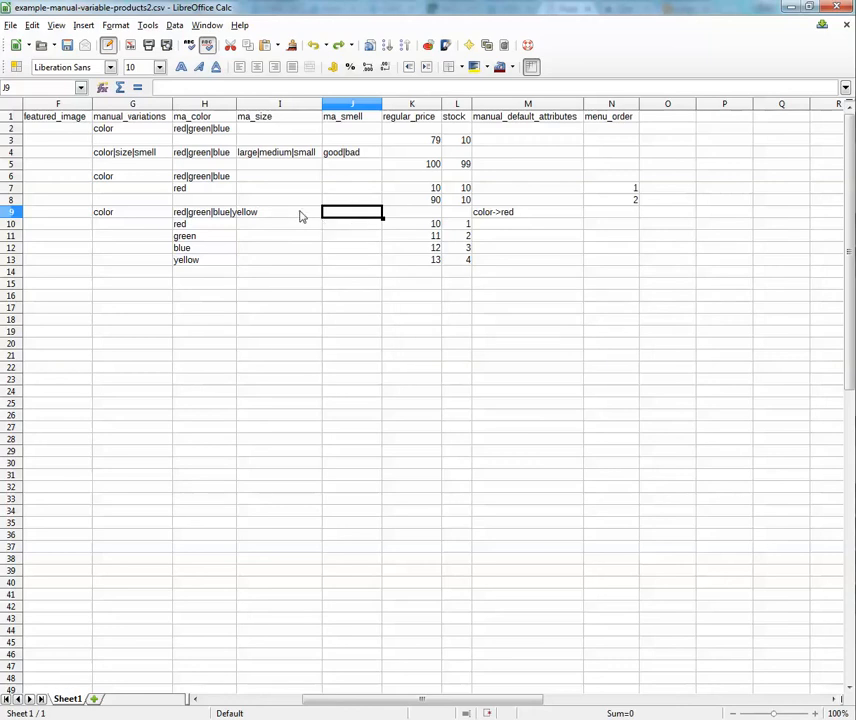
click(104, 217)
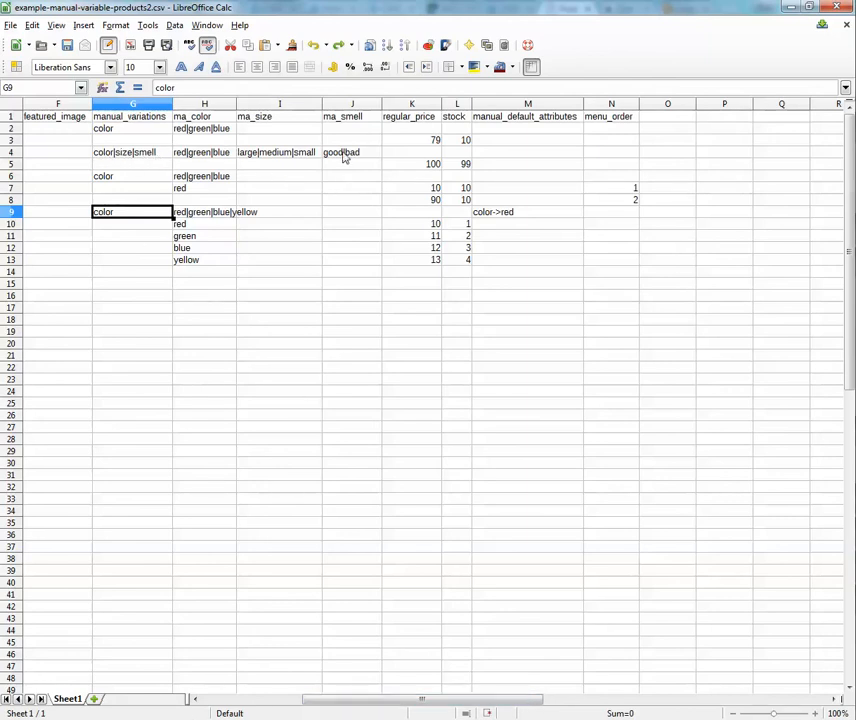
Step: Switch to the WordPress admin in the browser and open the CSV Import headers page
click(789, 10)
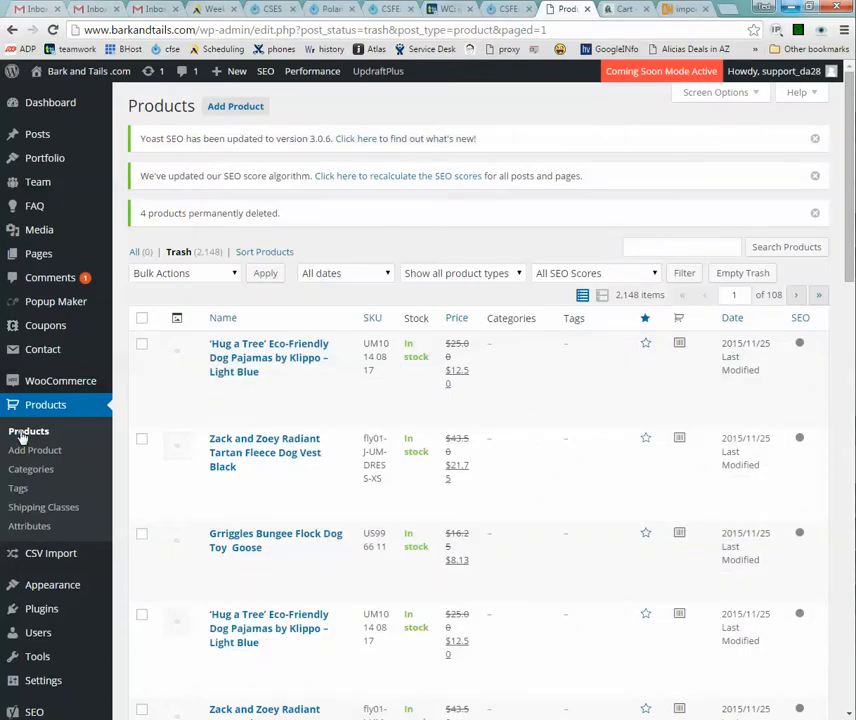
mouse_move(42, 560)
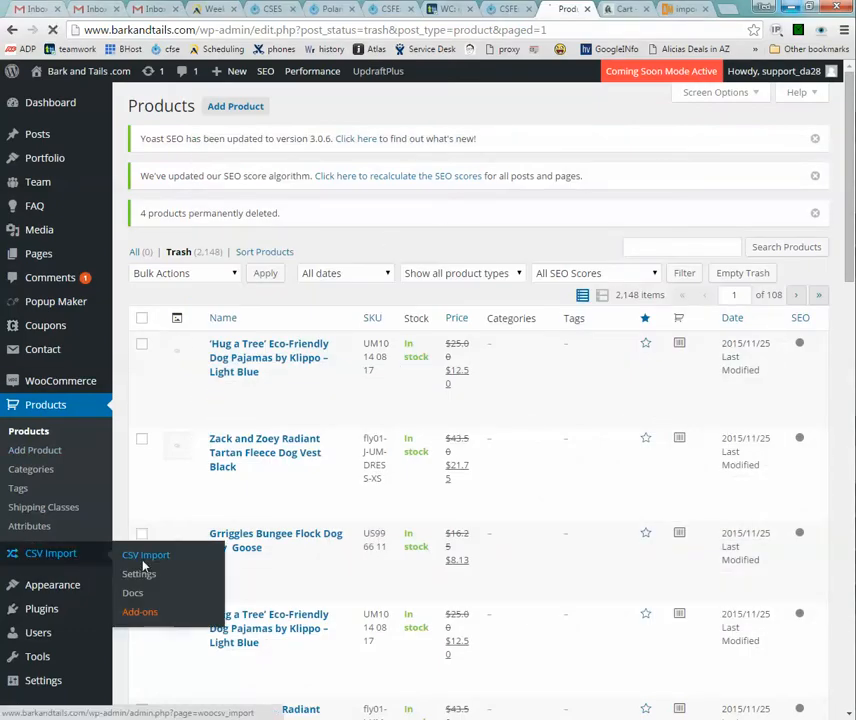
click(143, 562)
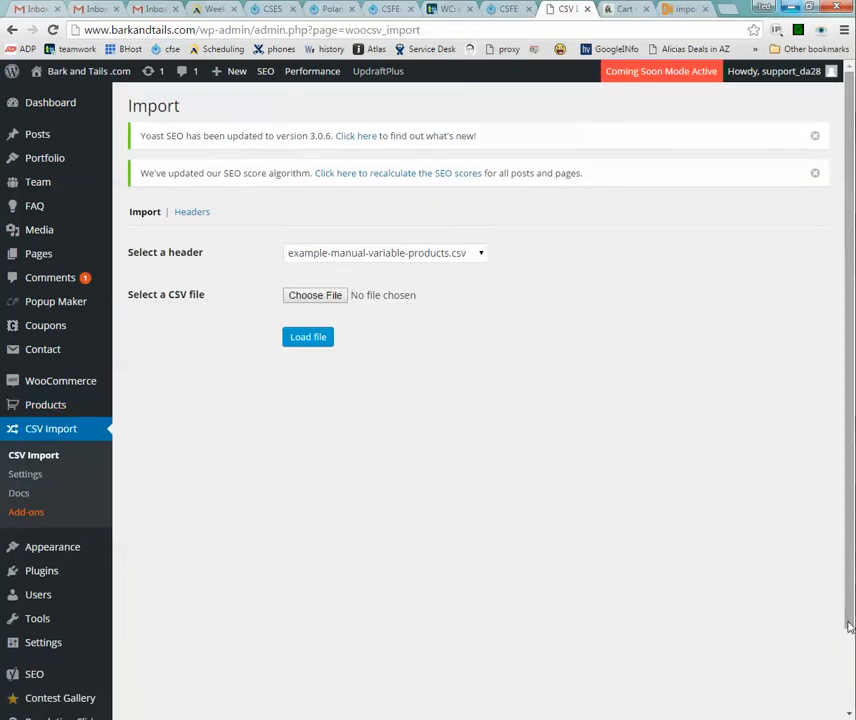
click(193, 214)
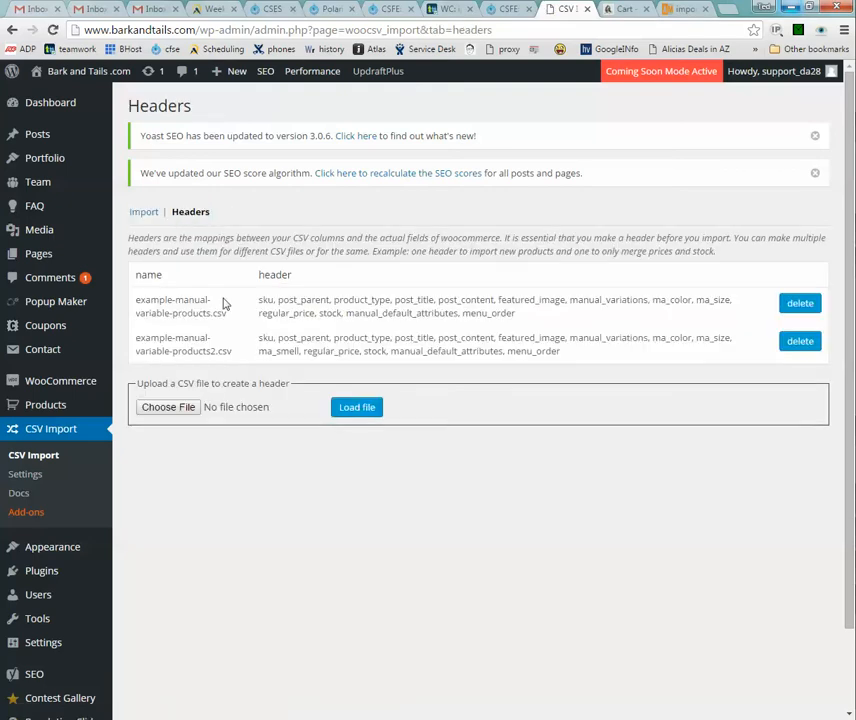
click(178, 413)
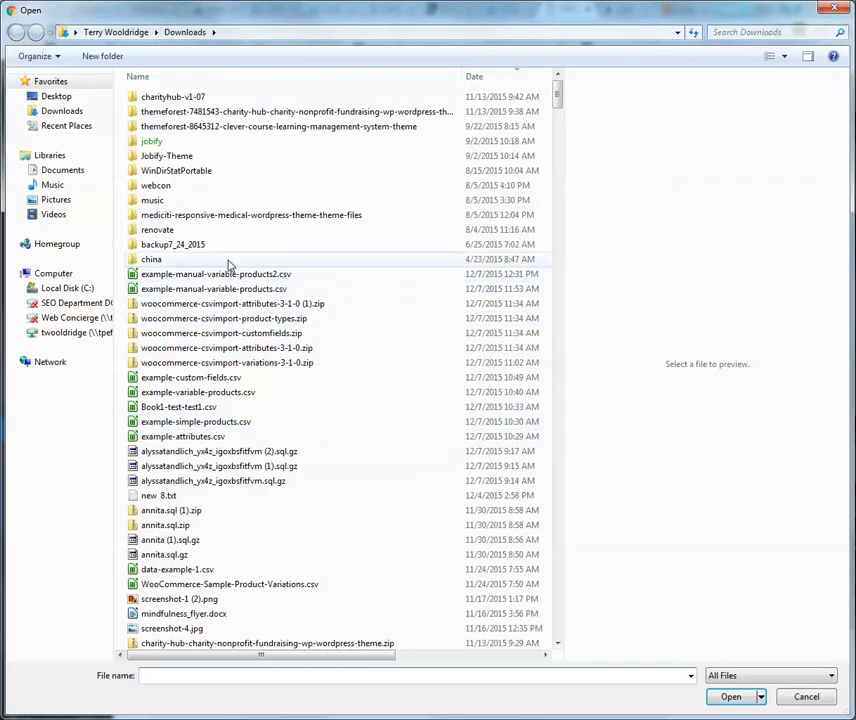
click(220, 276)
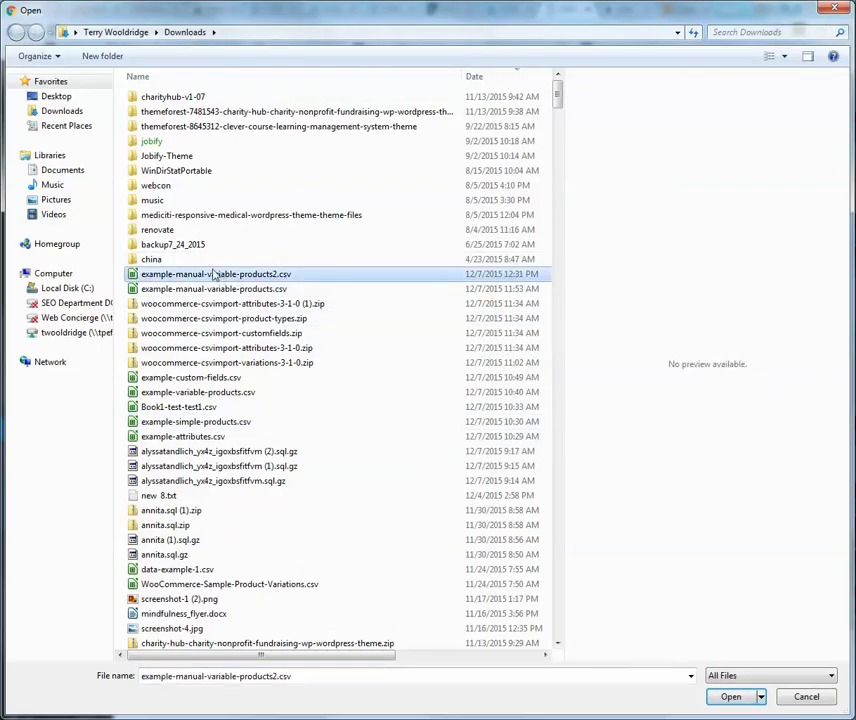
click(805, 697)
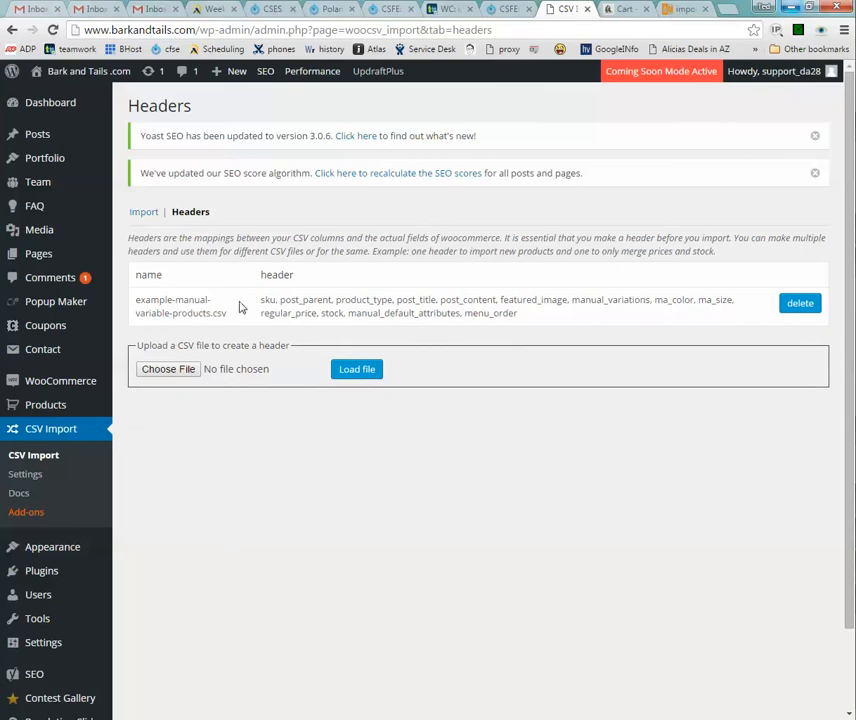
Step: Load example-manual-variable-products2.csv for a new import header and review its field mapping in the header preview
click(160, 372)
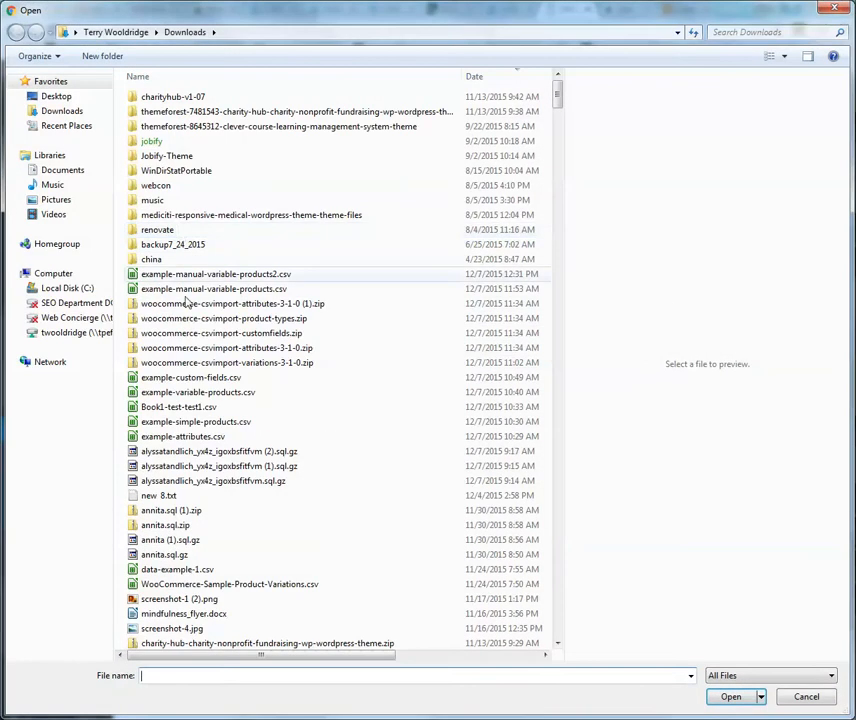
double_click(185, 276)
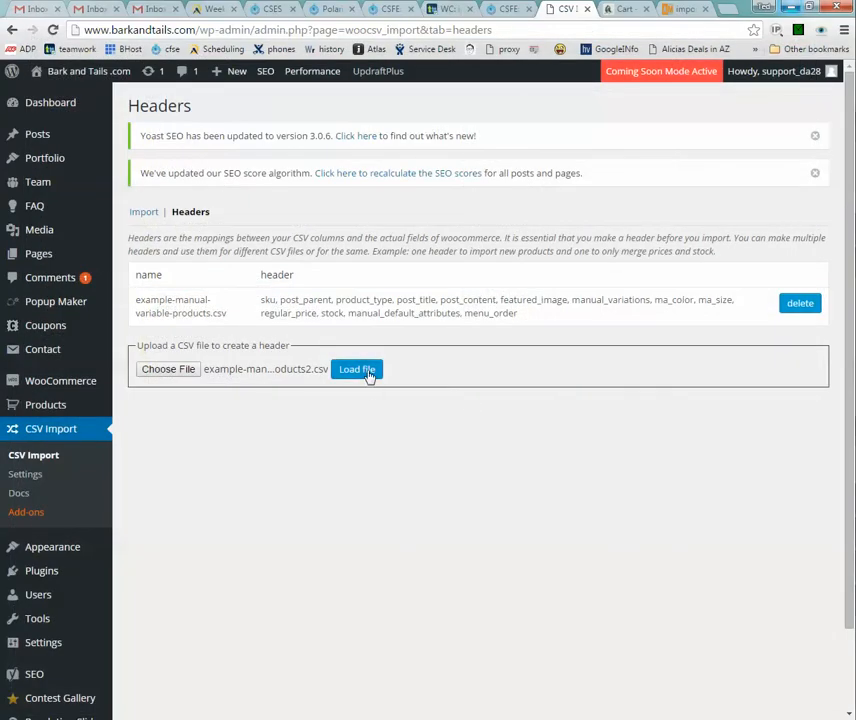
click(371, 372)
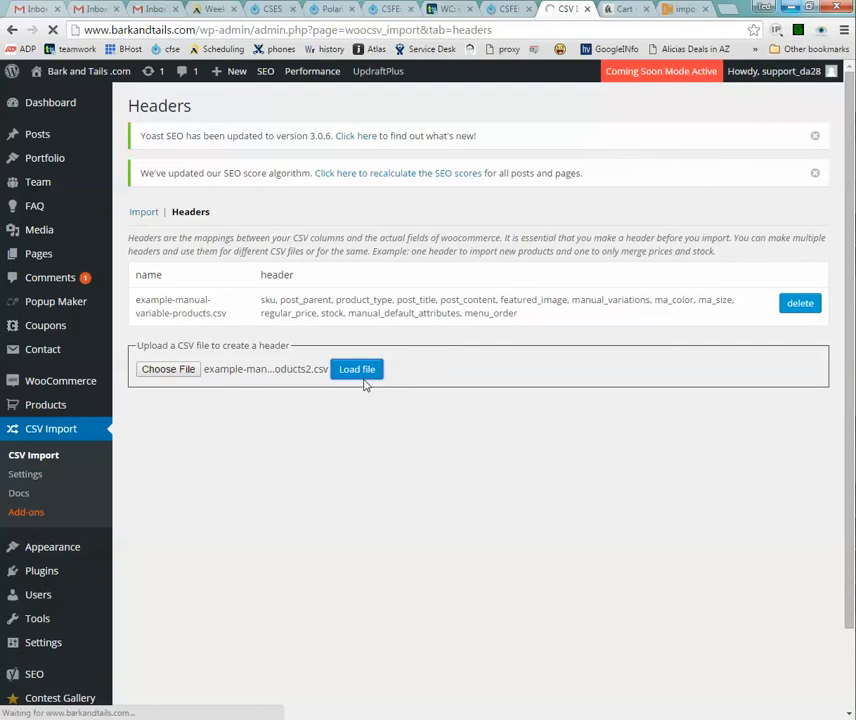
scroll(361, 384, down, 1)
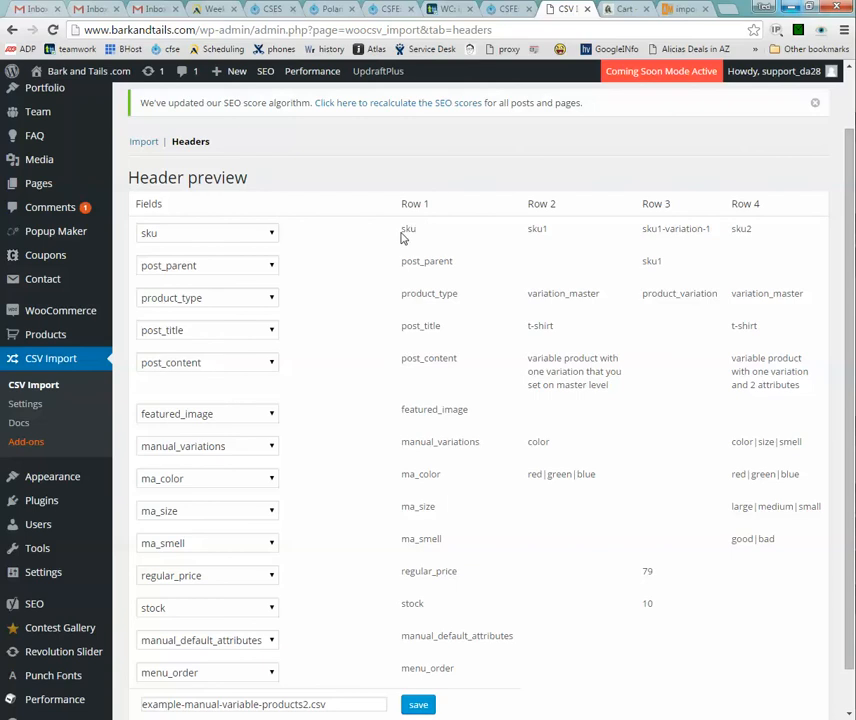
scroll(409, 210, down, 1)
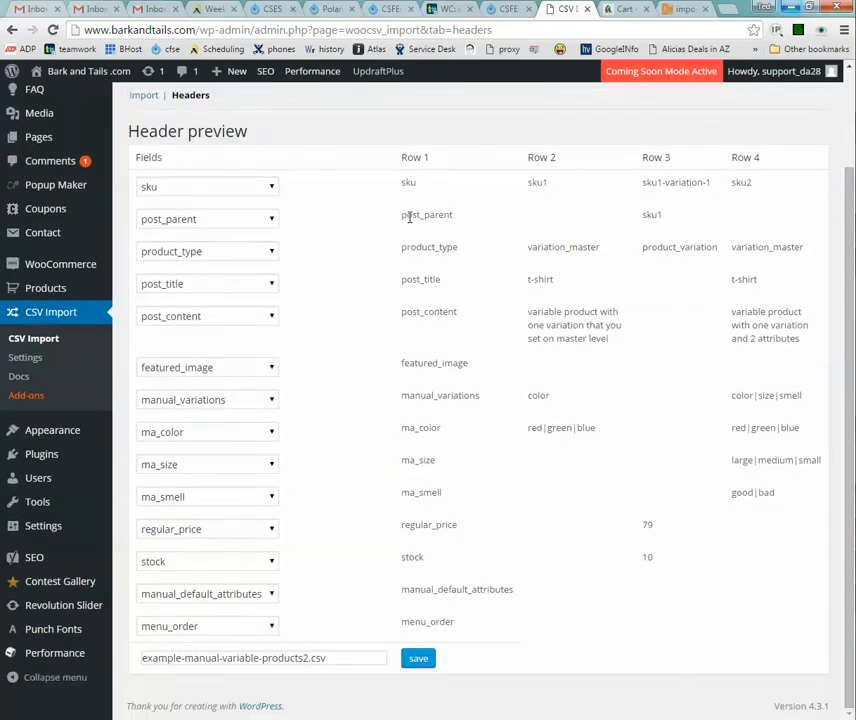
scroll(408, 220, up, 2)
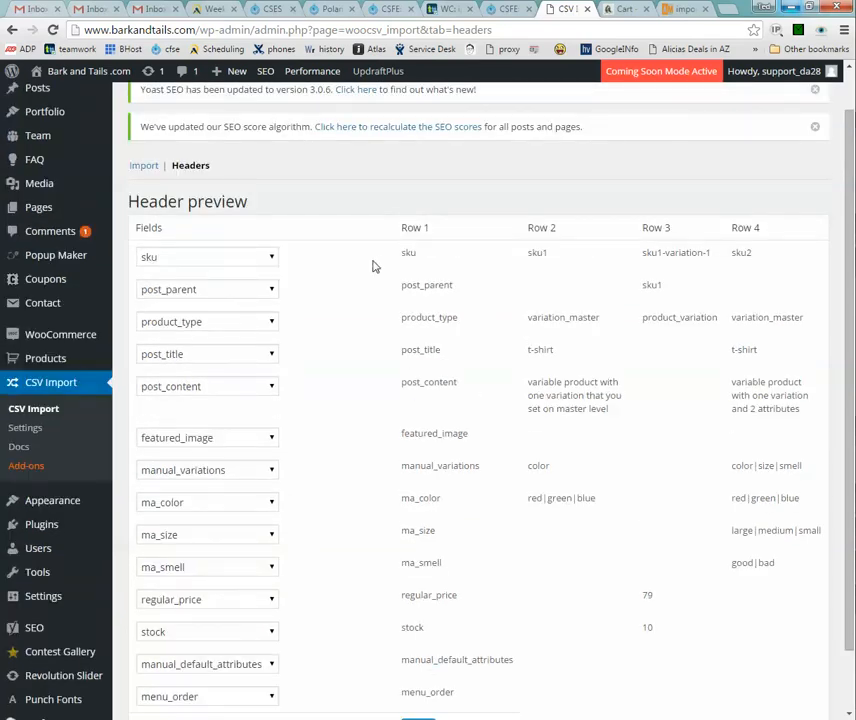
scroll(374, 266, down, 1)
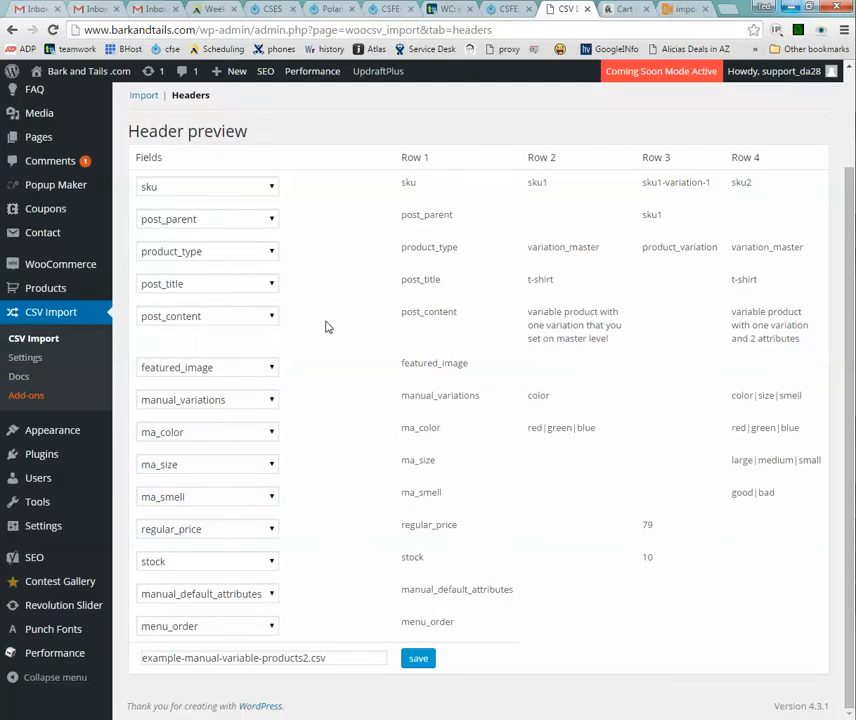
scroll(346, 325, up, 2)
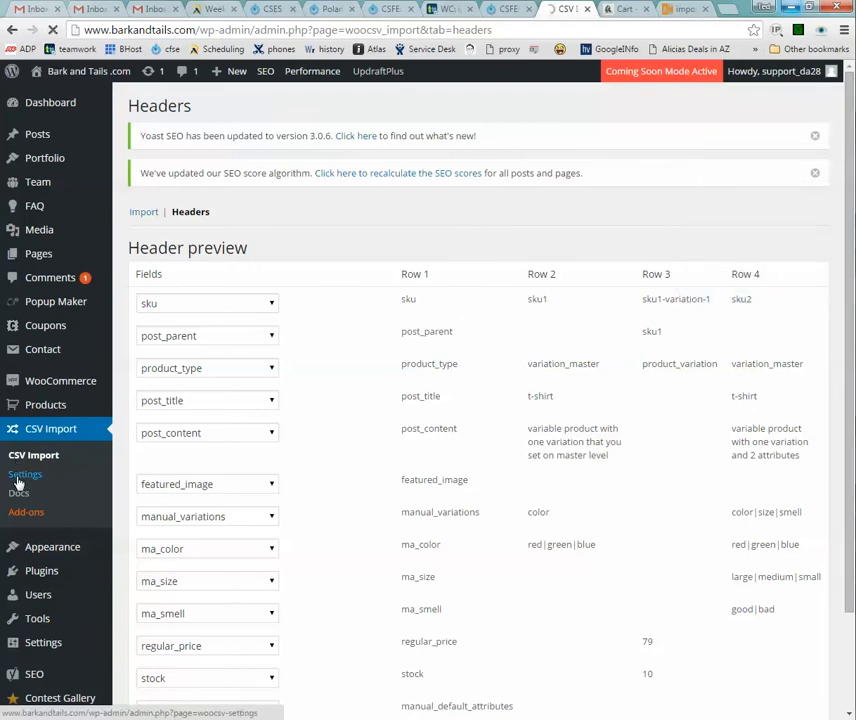
Step: Add flavor to the manual variation attributes in the CSV Import settings
click(17, 480)
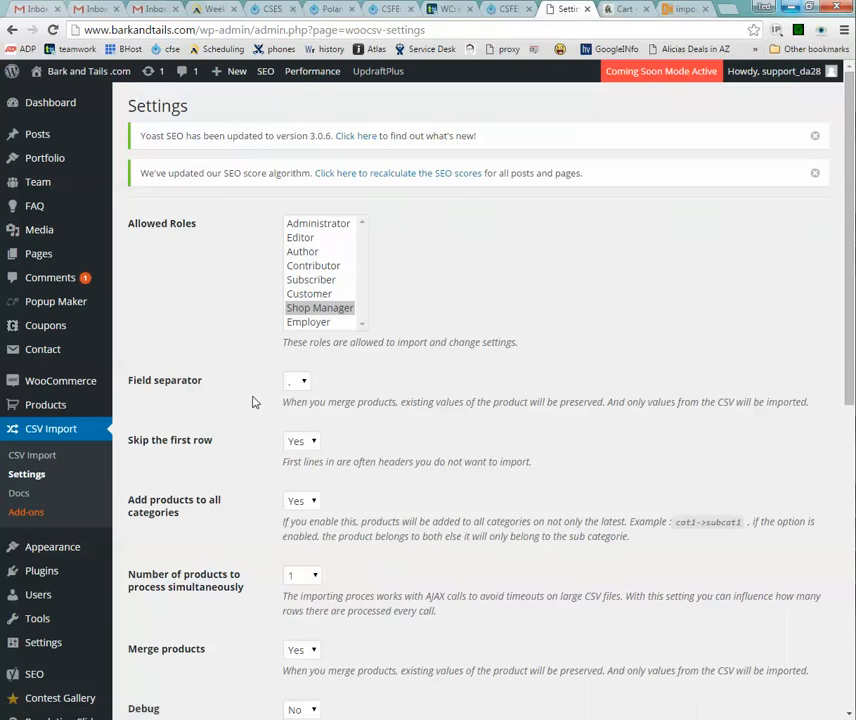
scroll(237, 364, down, 6)
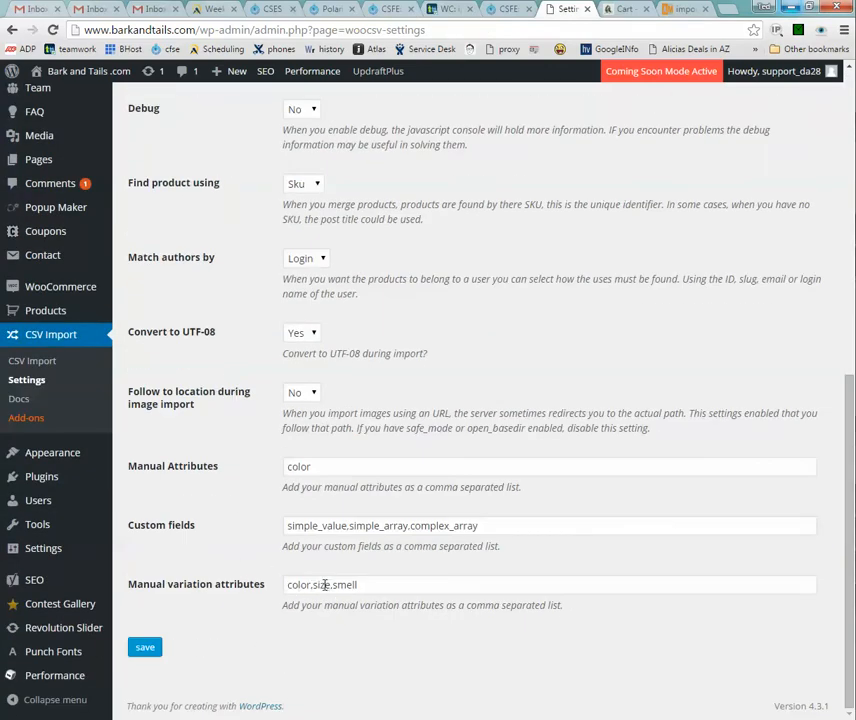
click(361, 586)
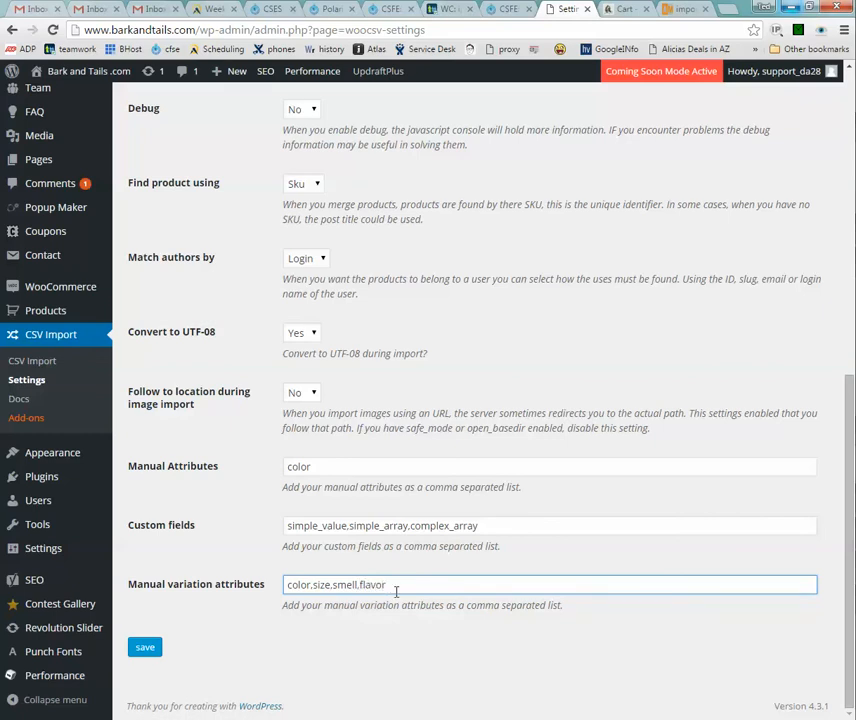
Step: Remove flavor from the manual variation attributes, leaving color,size,smell, and save the CSV Import settings
double_click(373, 588)
key(BackSpace)
key(BackSpace)
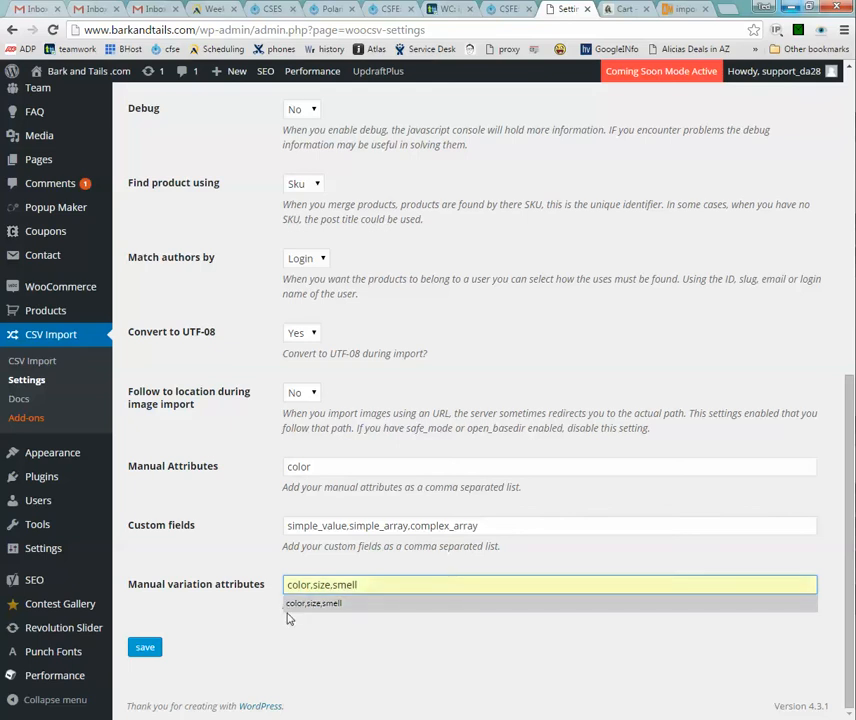
click(161, 648)
click(160, 648)
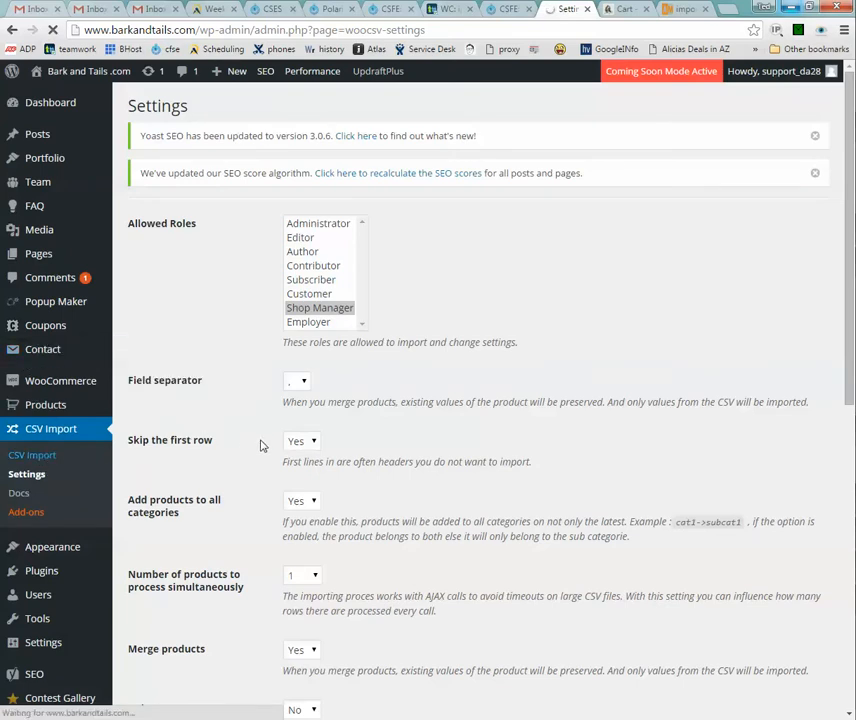
Step: Open the CSV Import headers page and load example-manual-variable-products2.csv to create a new header
click(193, 213)
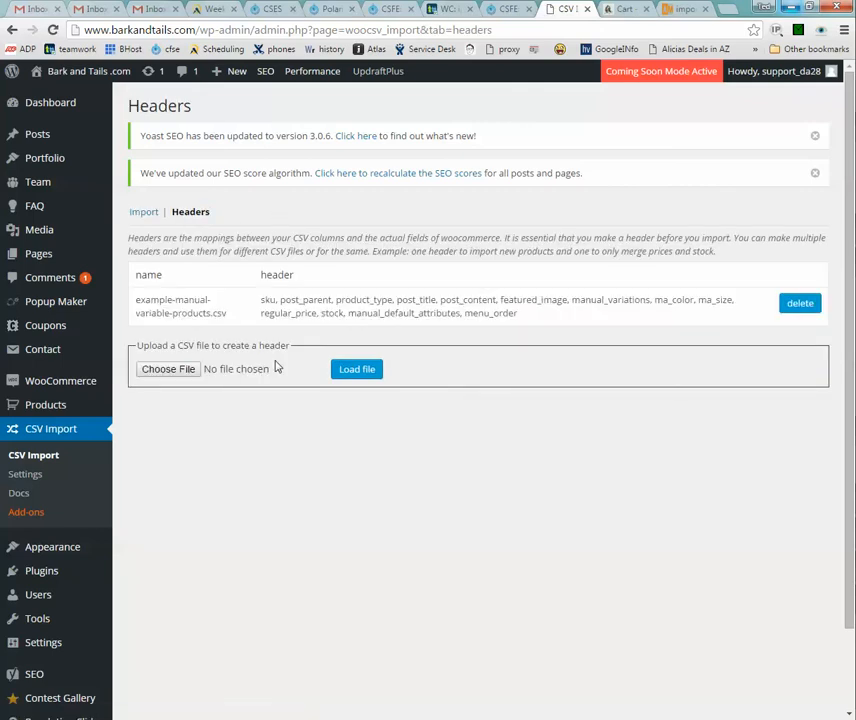
click(184, 370)
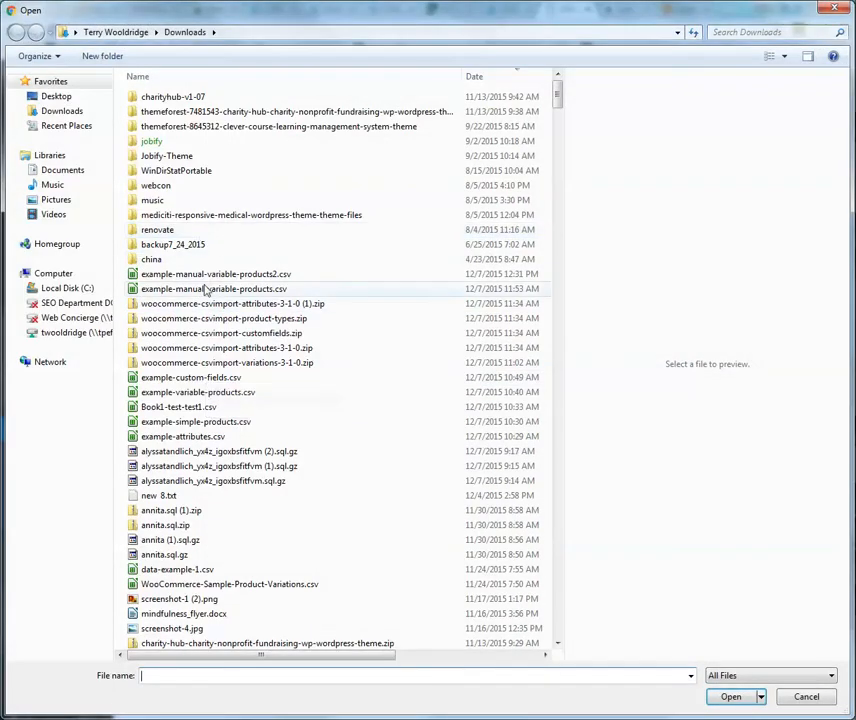
click(199, 274)
double_click(197, 279)
click(359, 369)
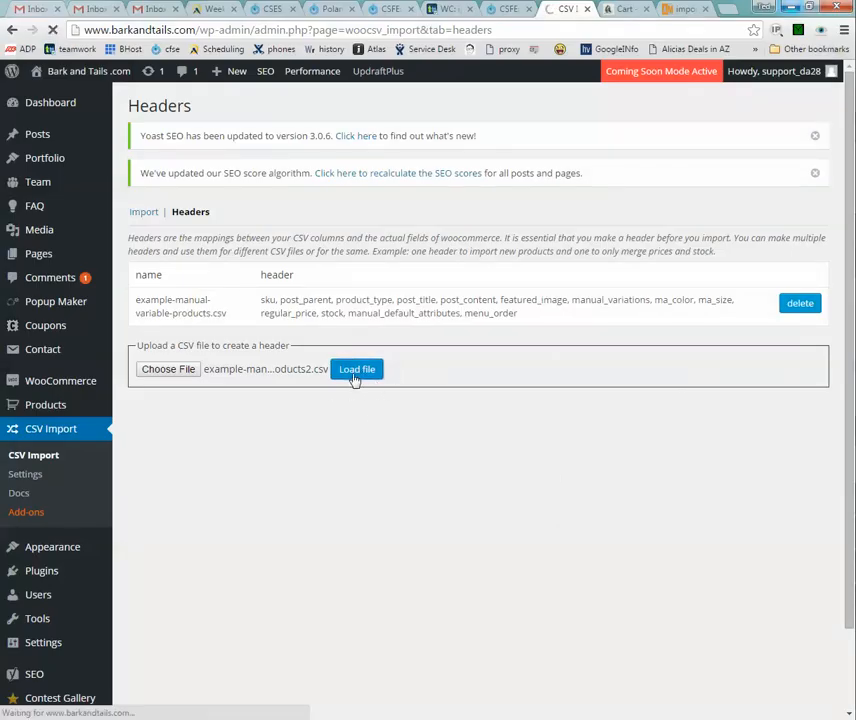
scroll(320, 395, down, 2)
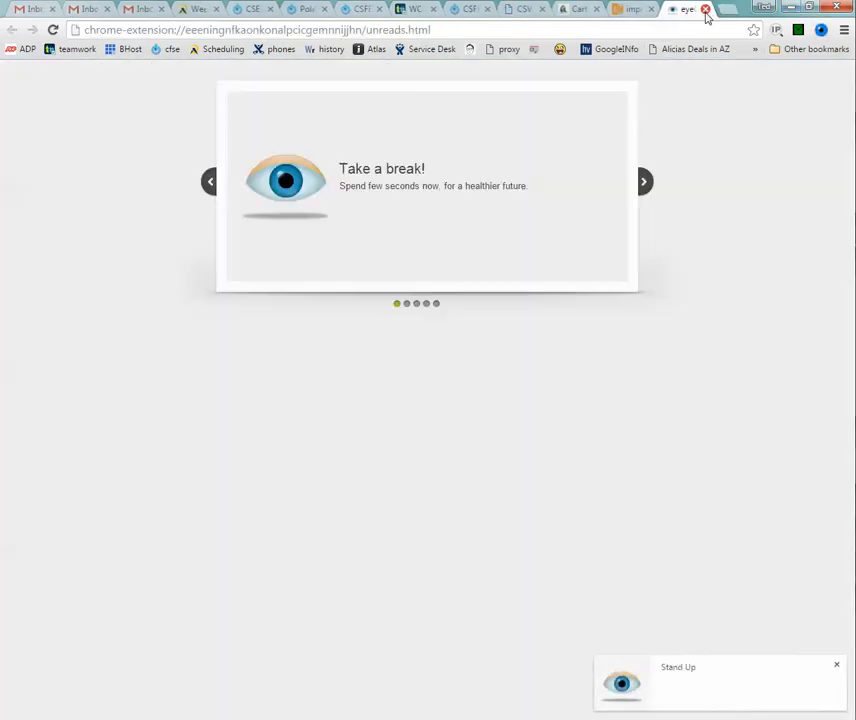
Step: Close the break reminder page and return to the CSV Import header preview
click(705, 9)
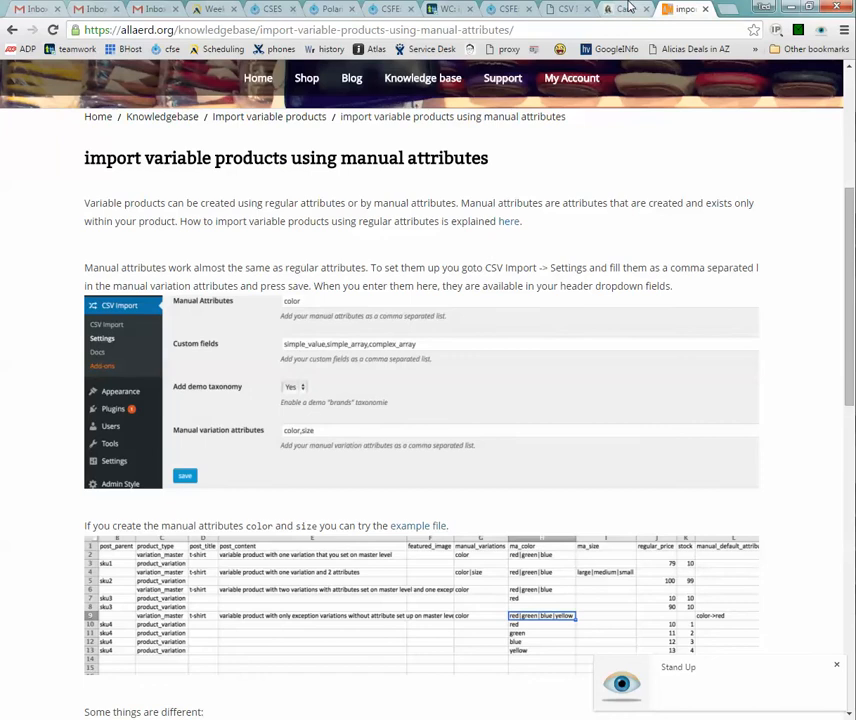
click(612, 9)
click(549, 12)
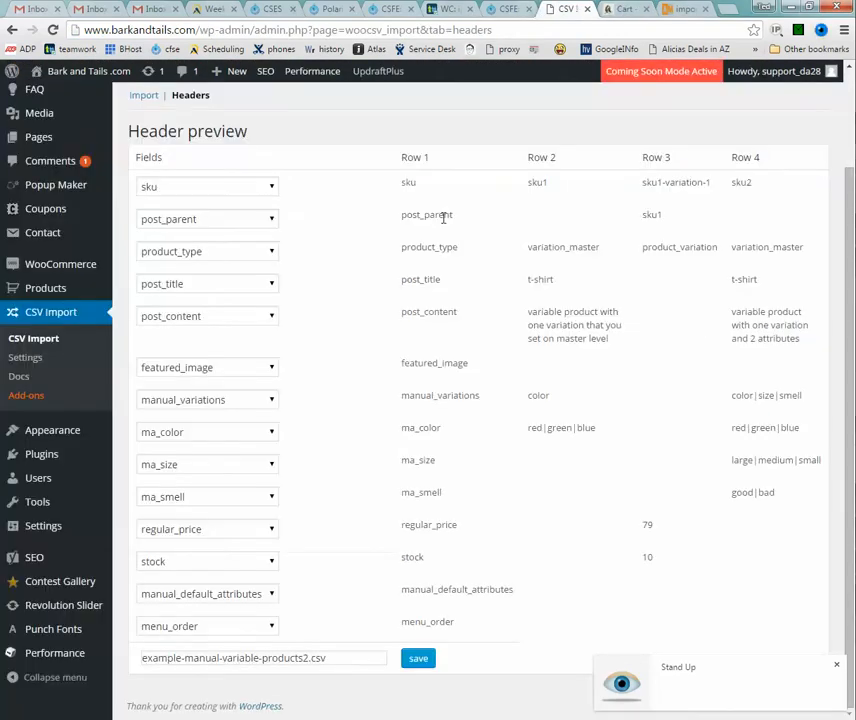
Step: Try mapping the ma_smell column to ma_flavor, and set its mapping back to ma_smell
click(190, 506)
scroll(185, 468, down, 1)
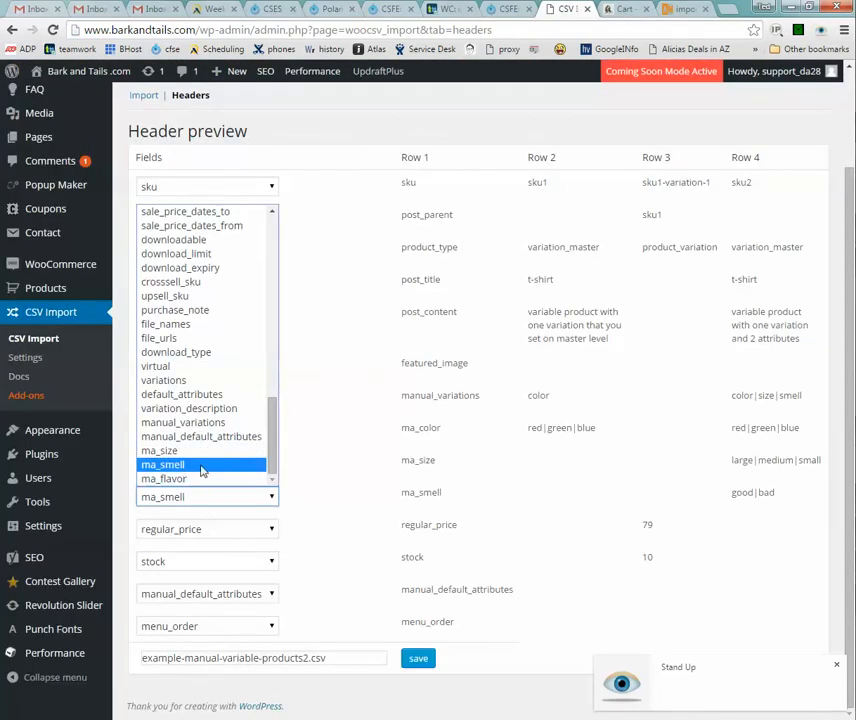
click(190, 480)
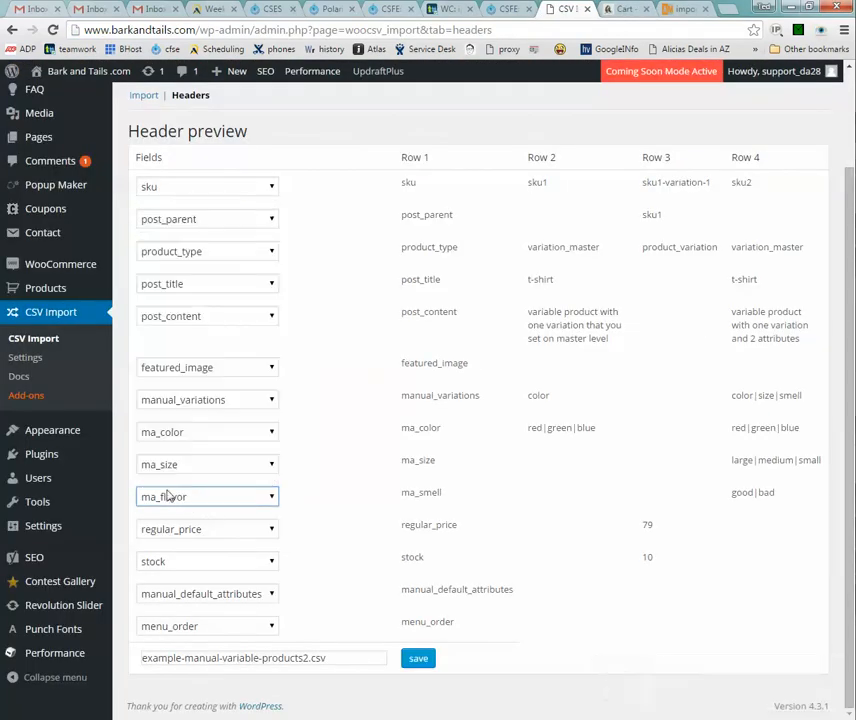
click(400, 493)
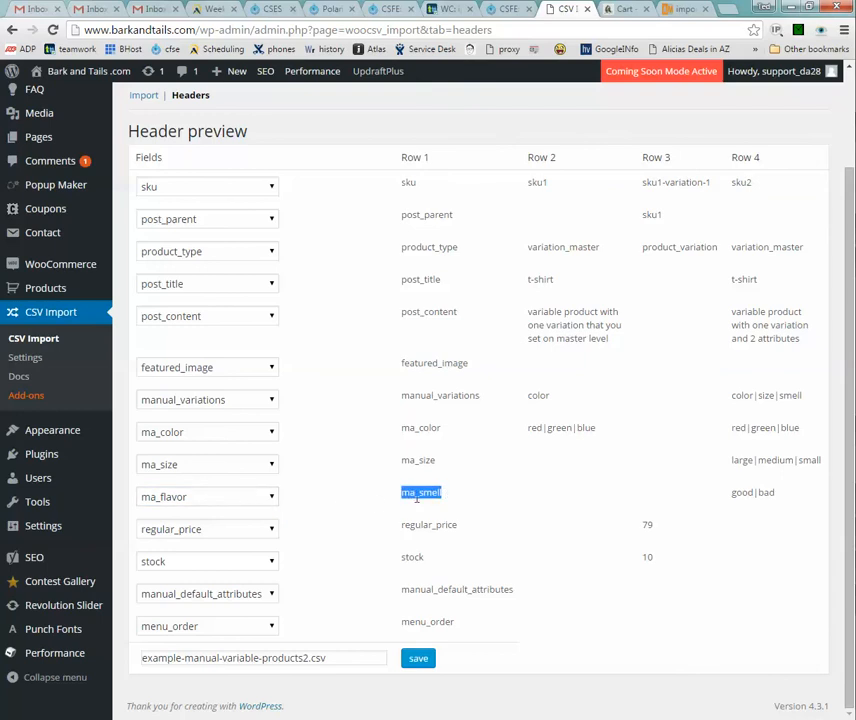
click(428, 490)
click(220, 501)
click(206, 465)
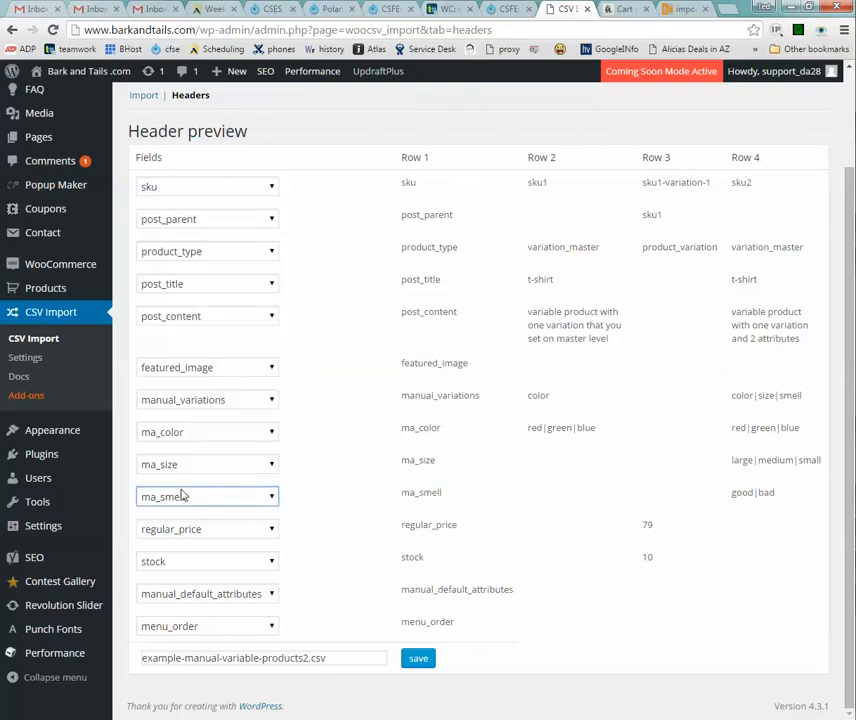
click(170, 500)
click(163, 497)
click(163, 497)
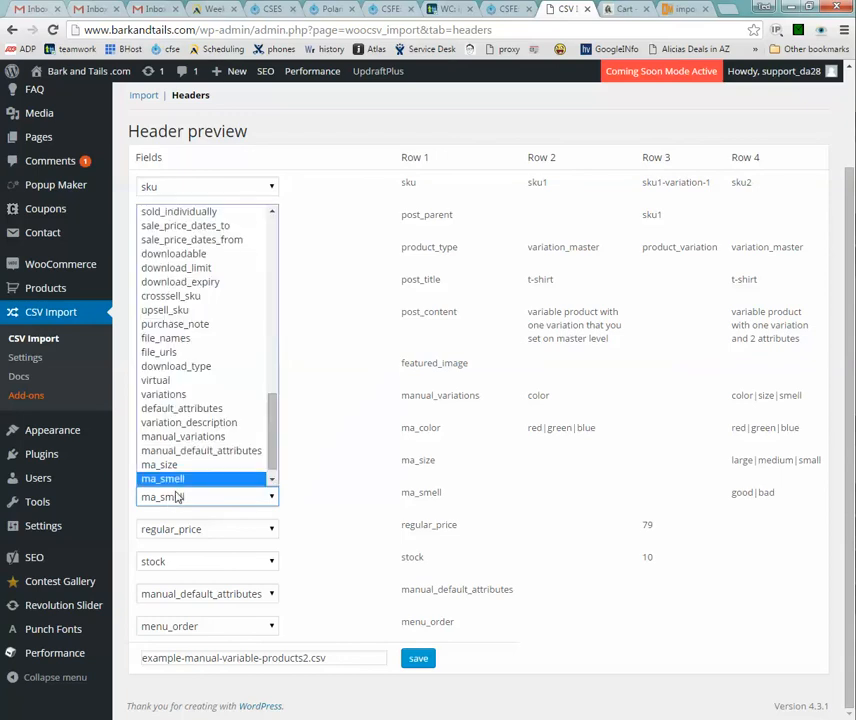
click(182, 480)
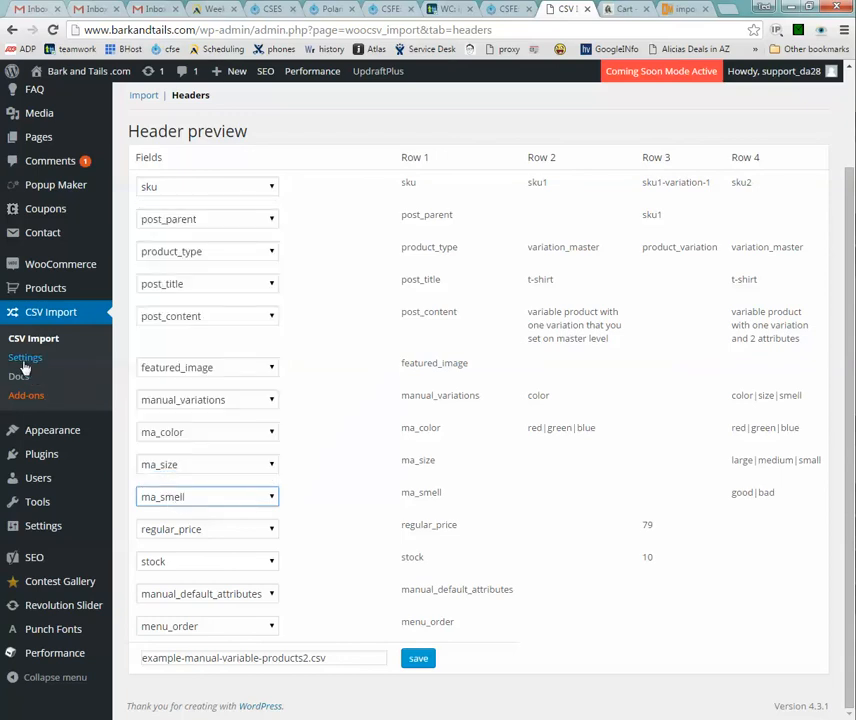
Step: Save the header mapping as example-manual-variable-products2.csv and check its entry in the headers list
click(366, 492)
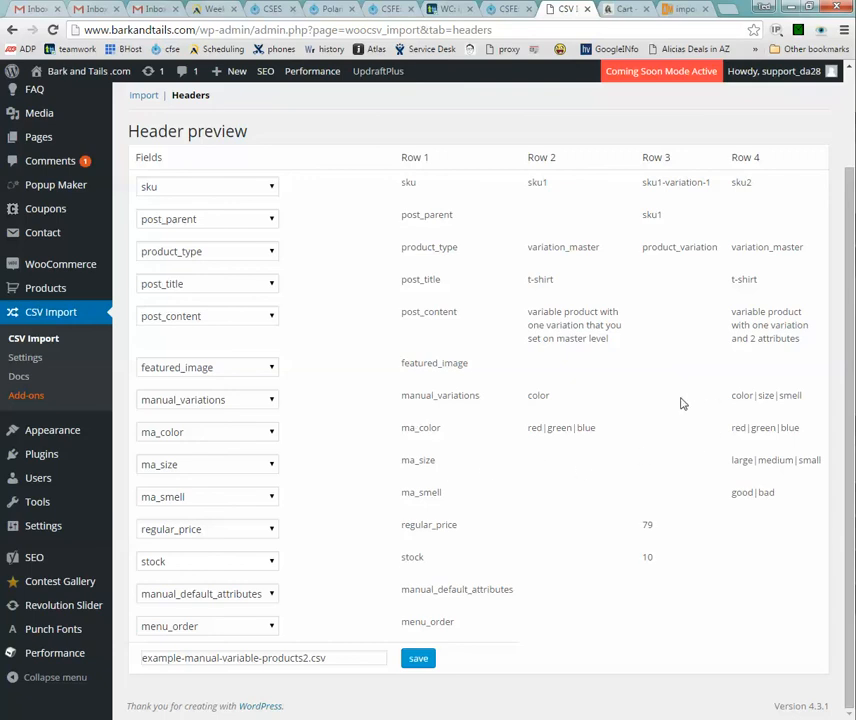
click(419, 659)
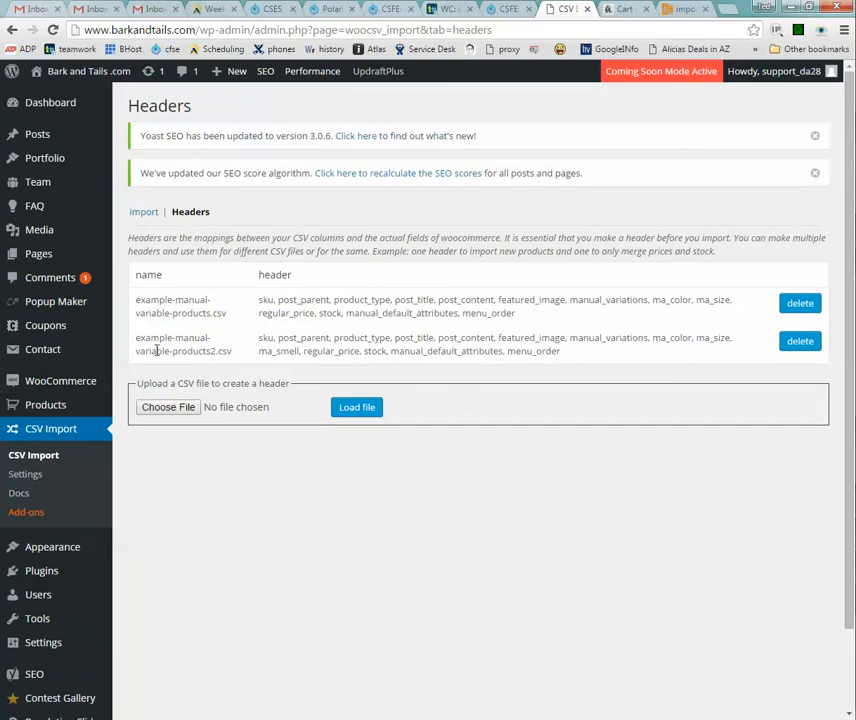
drag(137, 343, 229, 349)
click(229, 350)
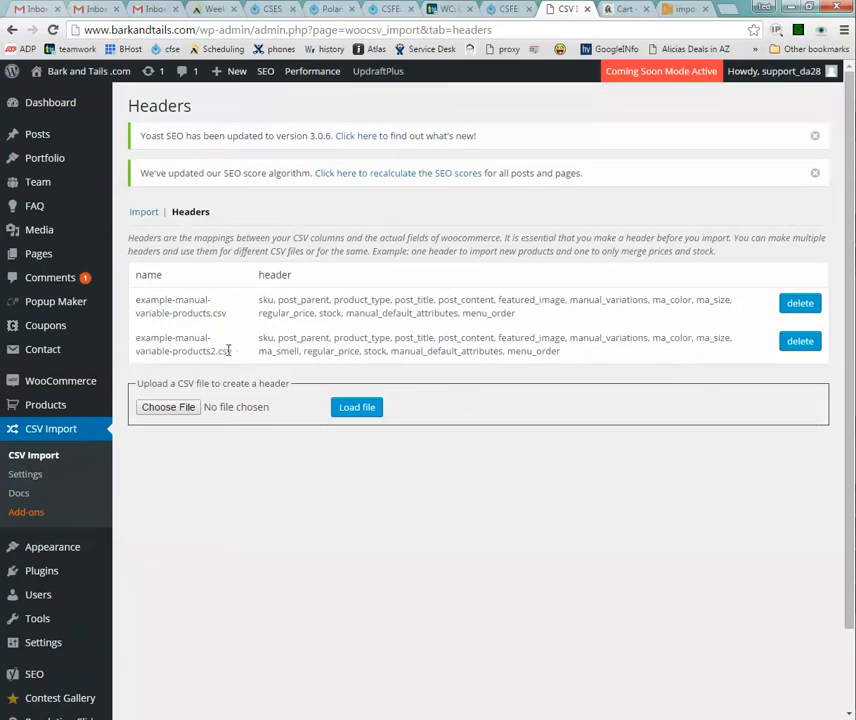
Step: On the Import page, load example-manual-variable-products2.csv using the header example-manual-variable-products2.csv
click(144, 213)
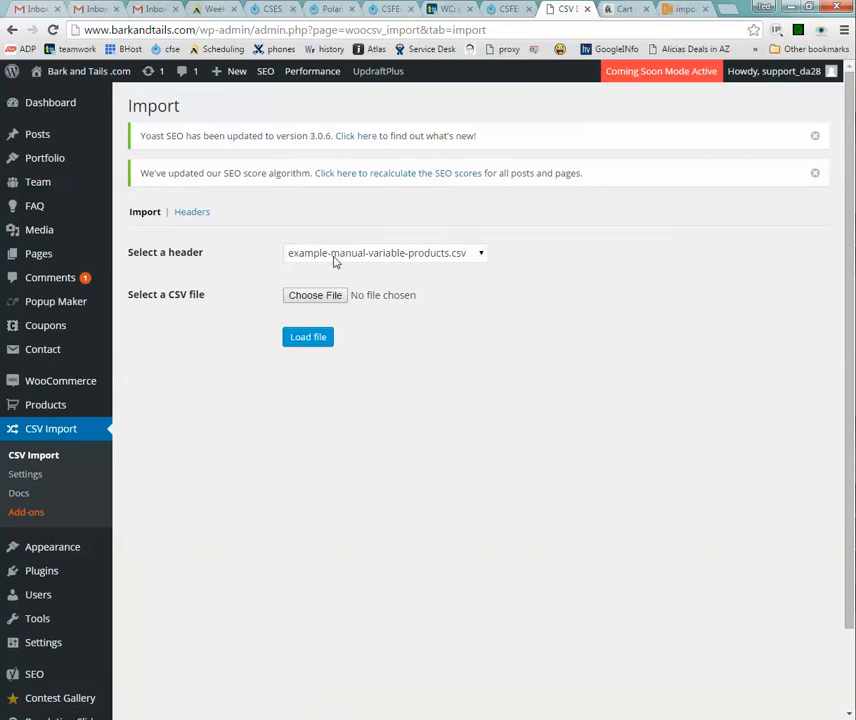
click(344, 255)
click(340, 286)
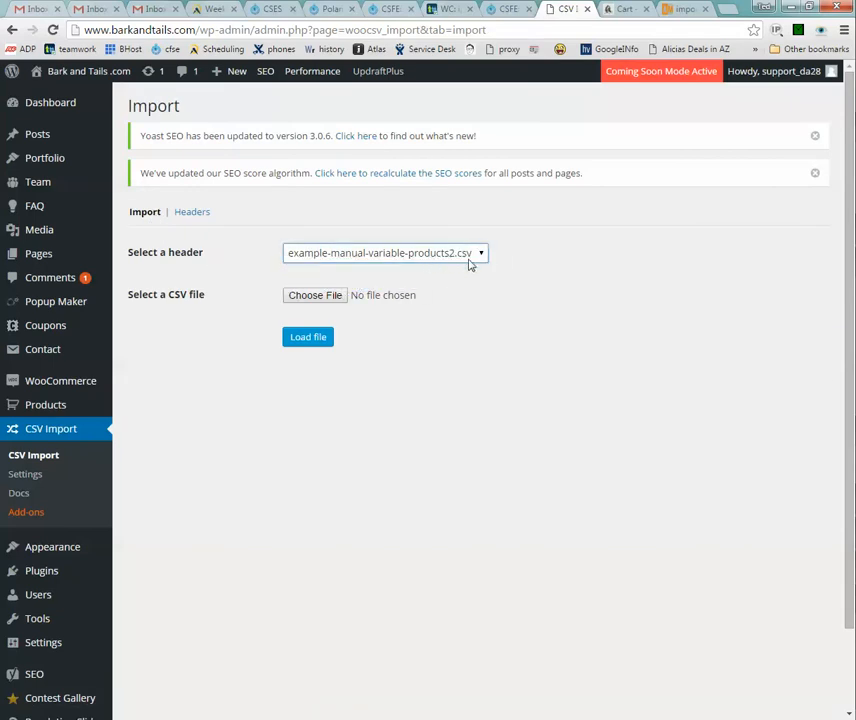
click(315, 296)
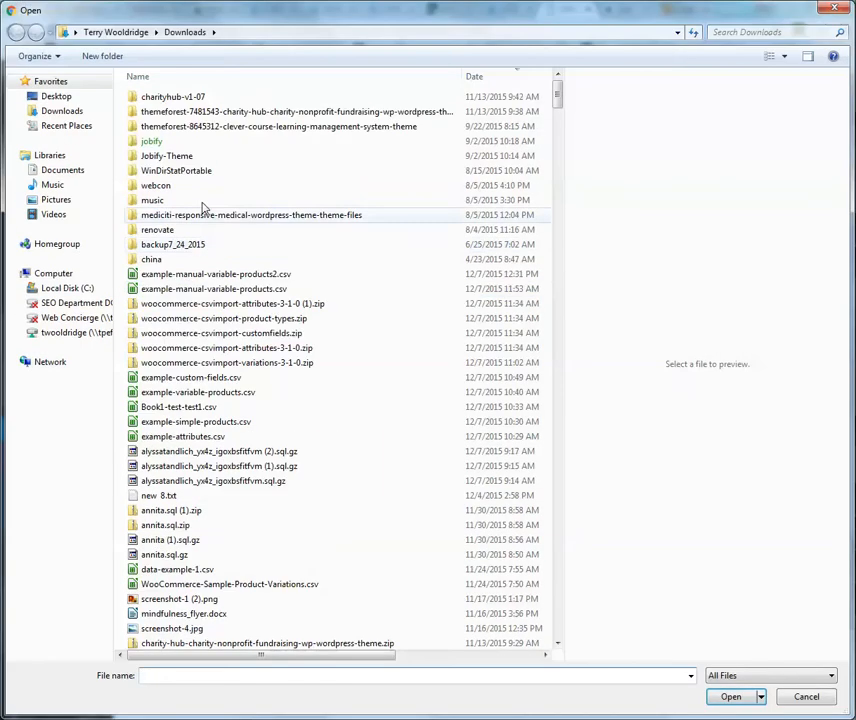
click(417, 14)
double_click(165, 274)
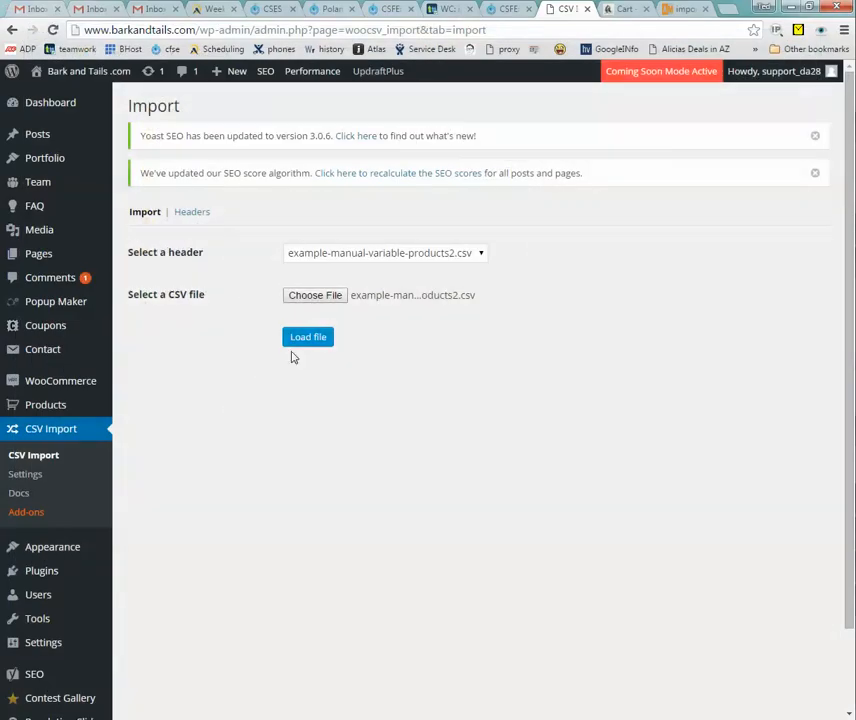
click(306, 340)
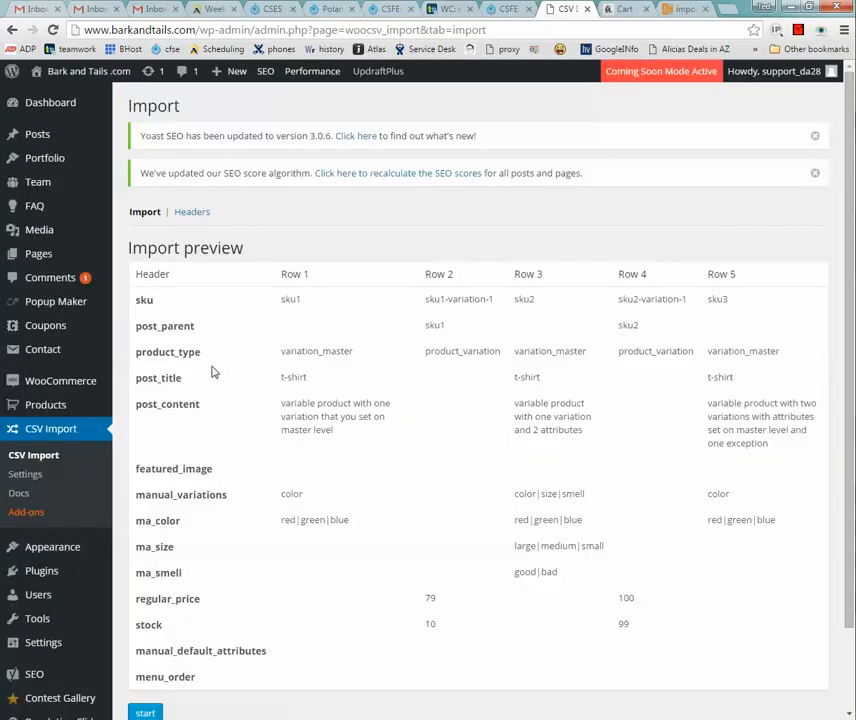
Step: Start the product import from the import preview and check the import log
scroll(182, 547, down, 1)
click(134, 622)
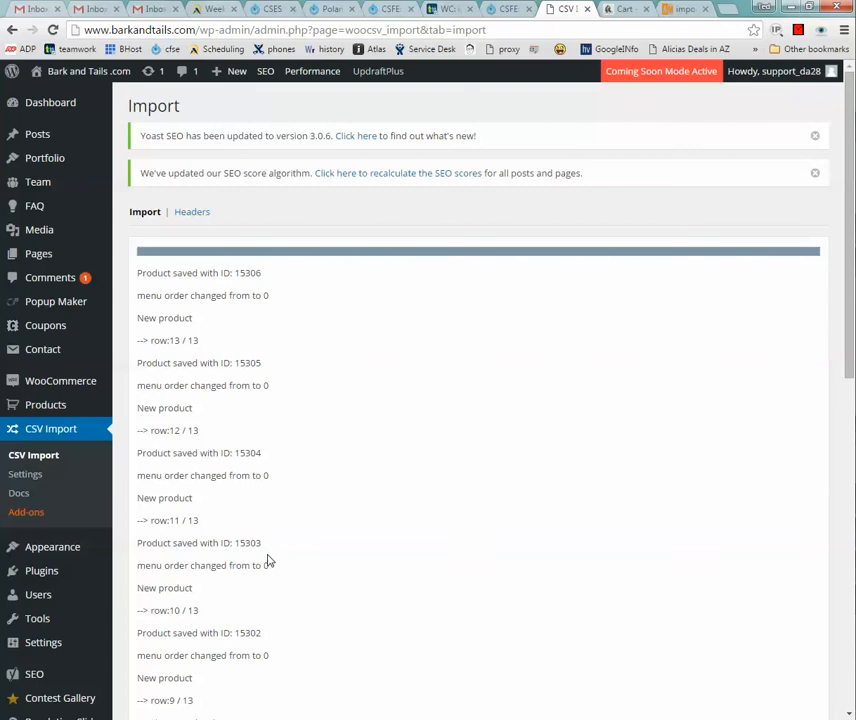
double_click(143, 284)
Step: Go to the WooCommerce product list and open the imported sku2 t-shirt for editing
mouse_move(20, 405)
click(143, 408)
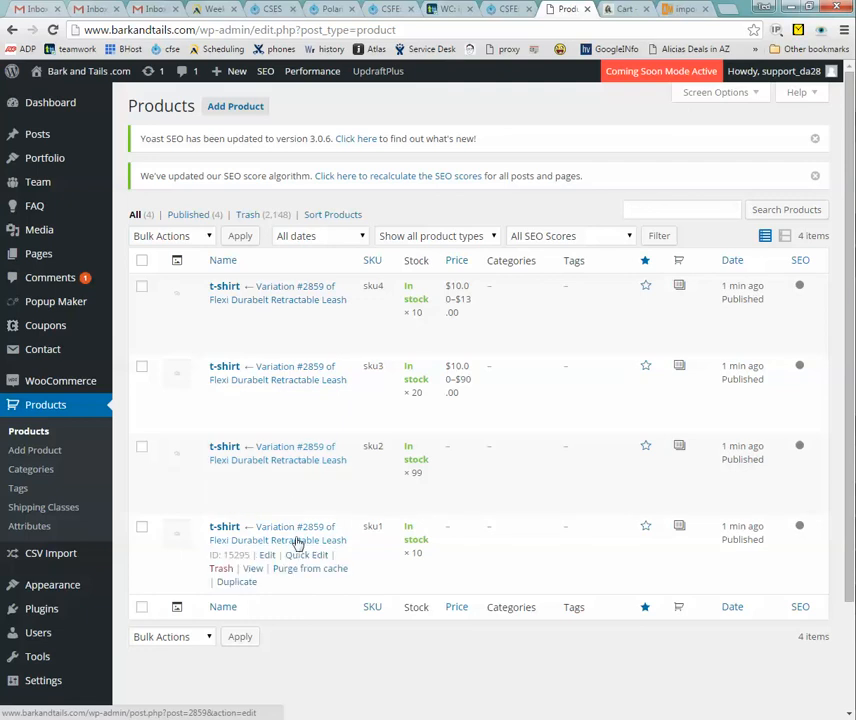
drag(380, 527, 363, 527)
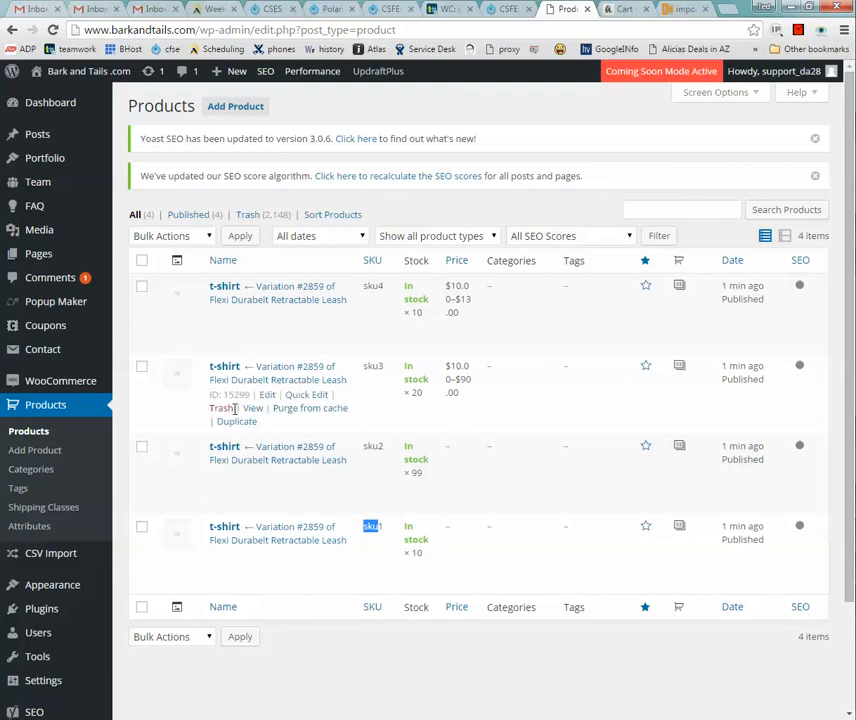
click(229, 448)
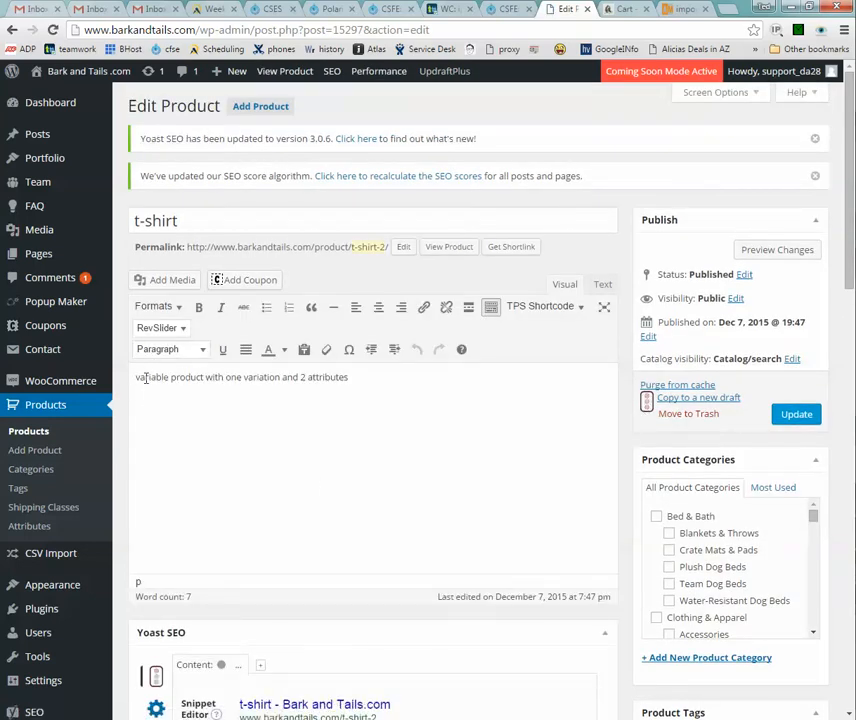
Step: Examine the sku2 product's attributes and the default color, size and smell options of its variations
scroll(634, 504, down, 7)
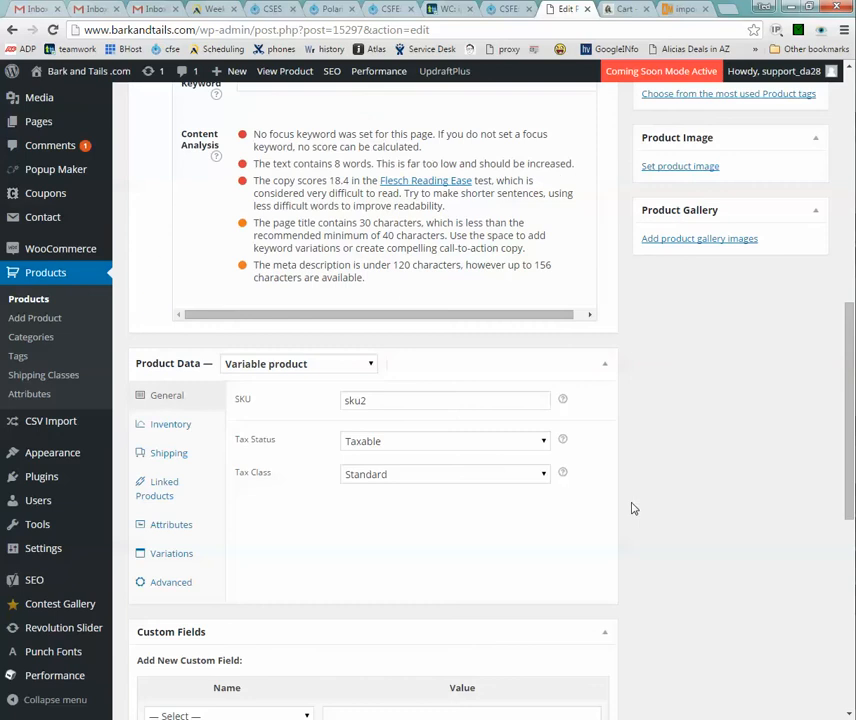
click(165, 527)
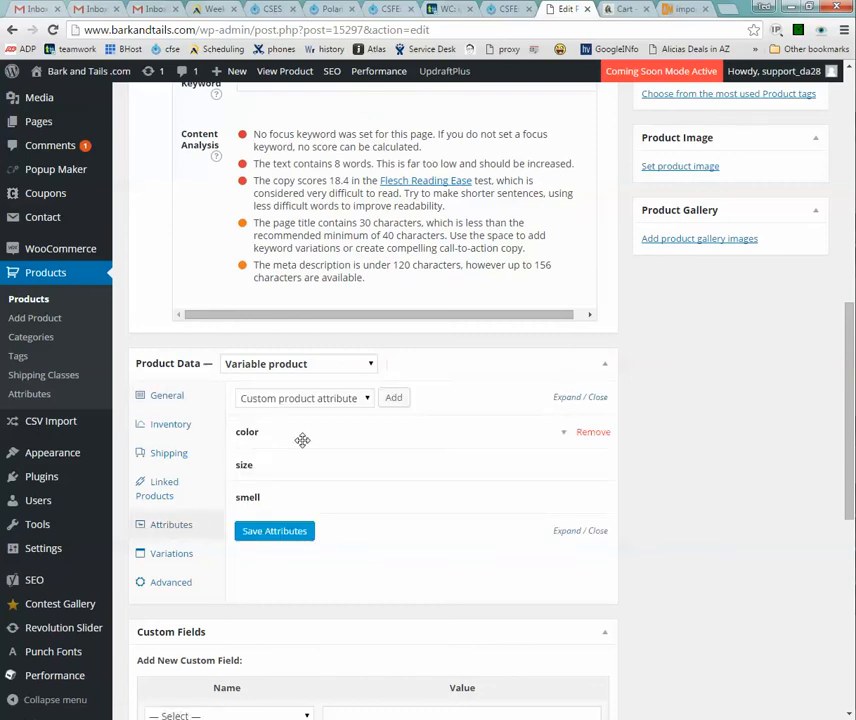
click(166, 554)
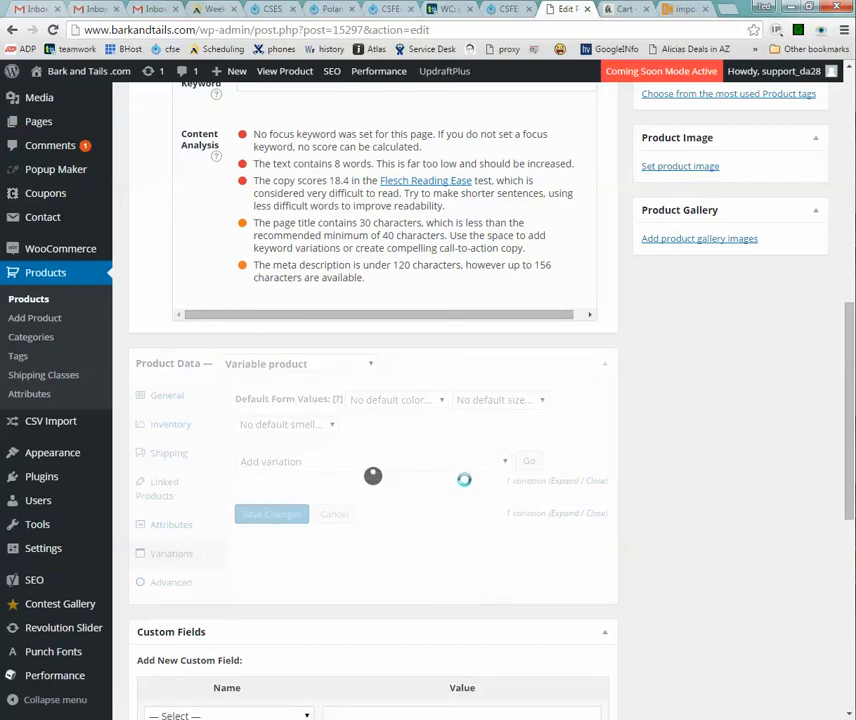
click(391, 401)
click(391, 401)
click(503, 402)
click(503, 402)
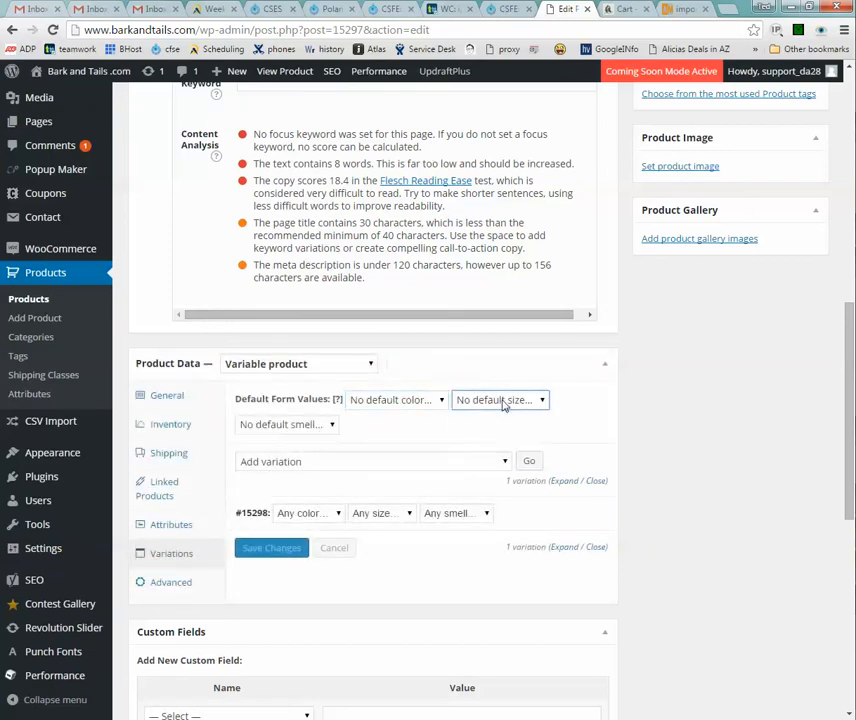
click(287, 424)
click(286, 425)
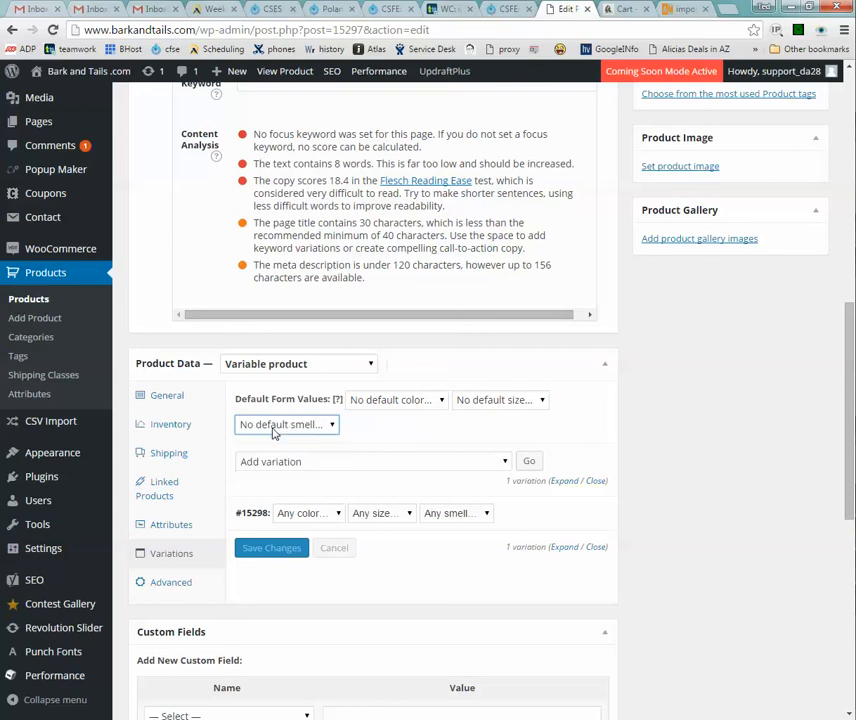
Step: Expand the sku2 product's variation and review its SKU, price, stock and attribute options
click(528, 523)
scroll(438, 531, down, 2)
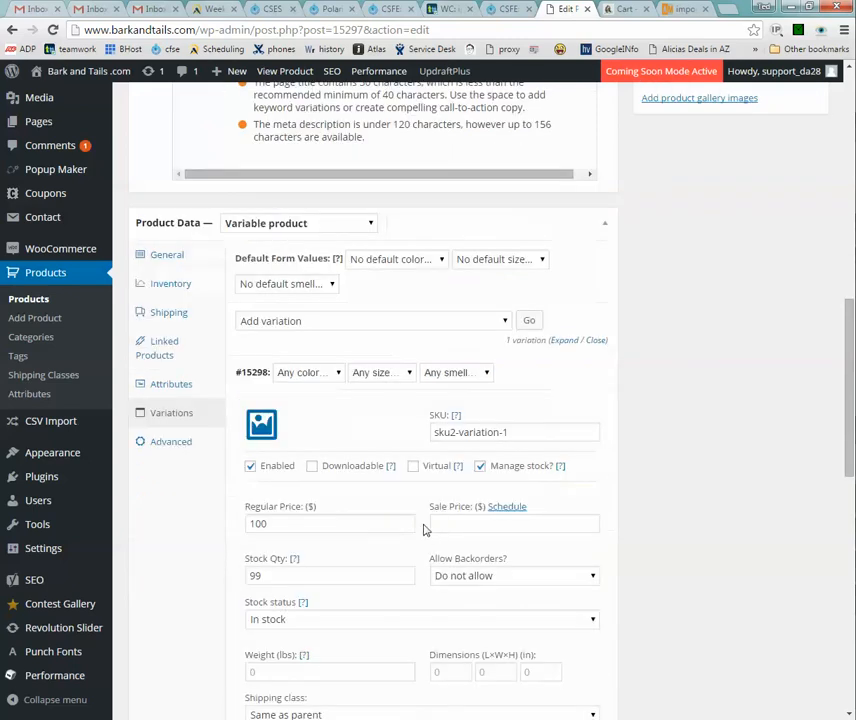
scroll(425, 530, down, 2)
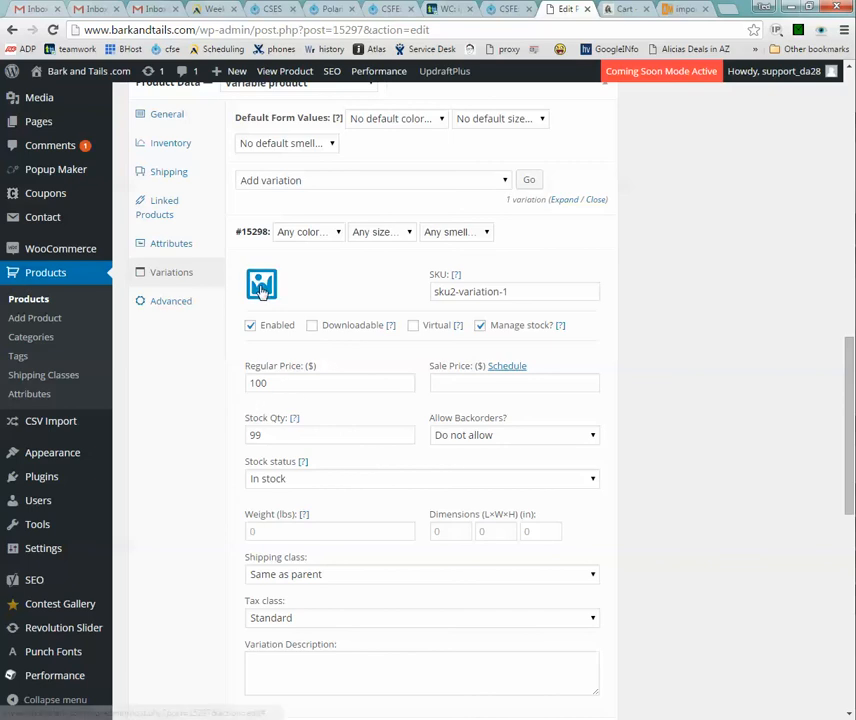
scroll(390, 430, down, 2)
scroll(391, 444, up, 6)
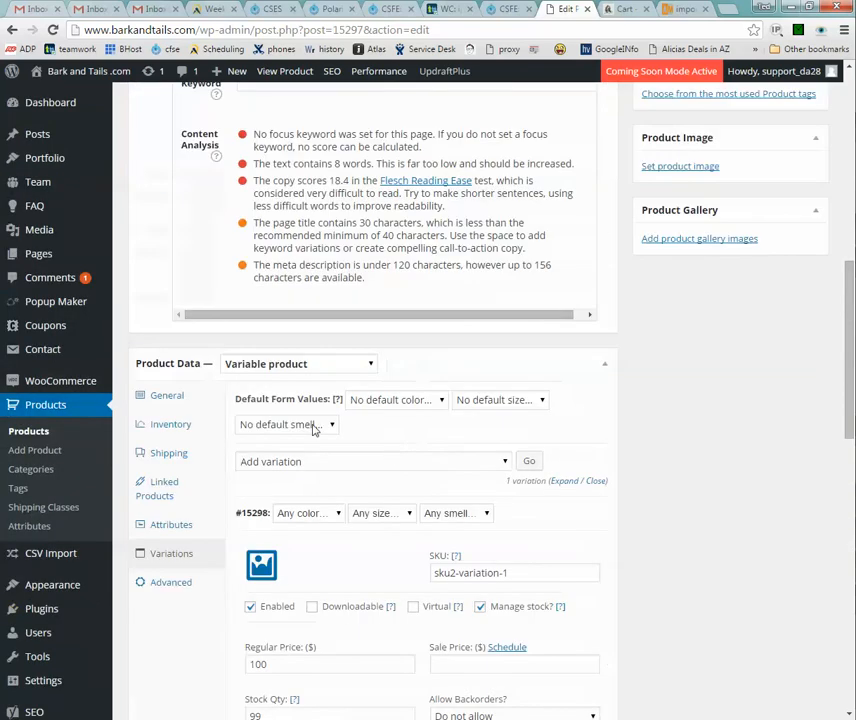
scroll(493, 472, down, 1)
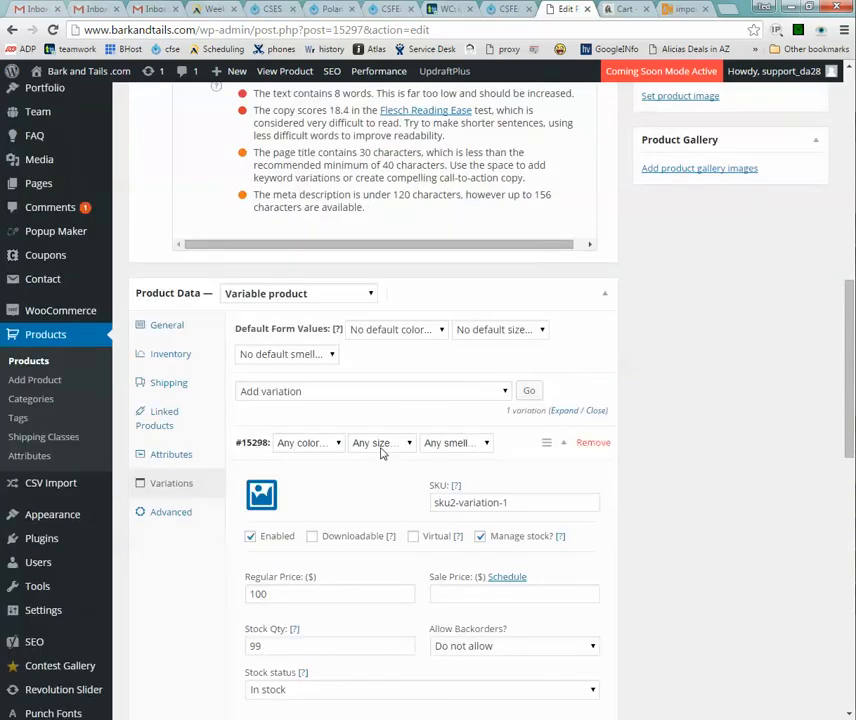
Step: Return to the product list and open the sku3 t-shirt for editing
click(30, 362)
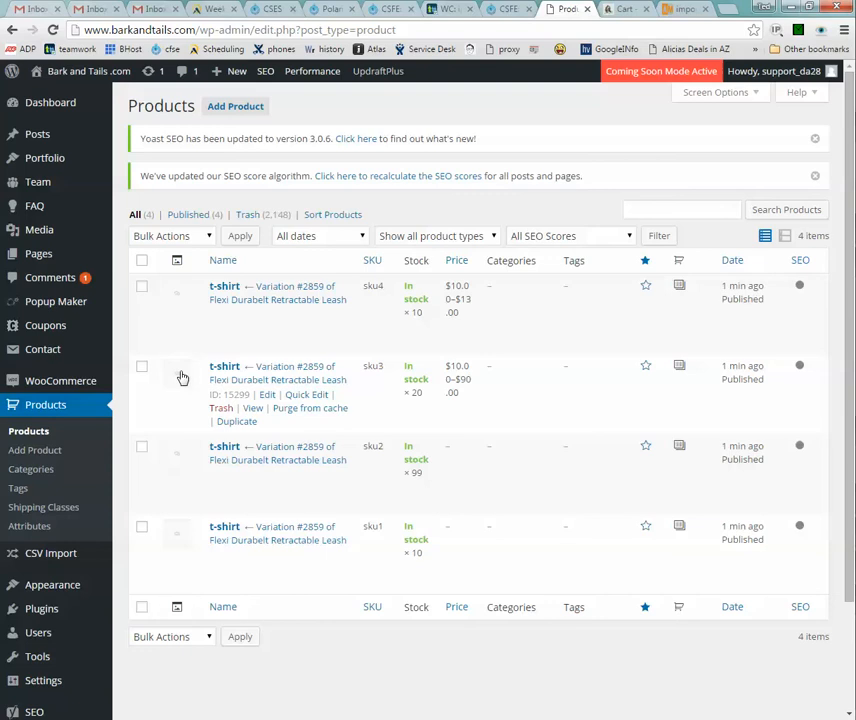
click(225, 367)
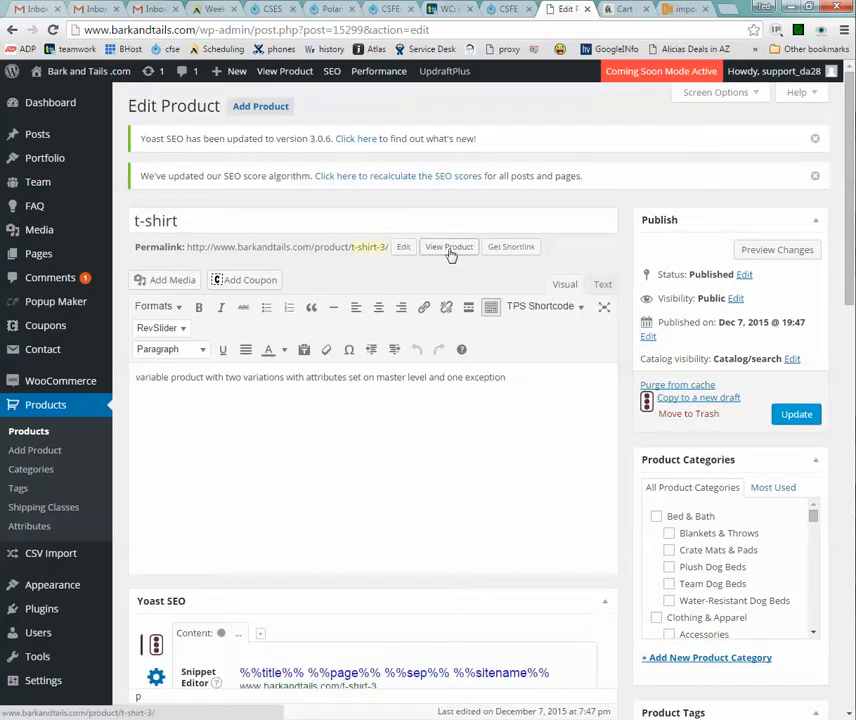
Step: View the sku3 t-shirt's store page and review the color options offered there
middle_click(450, 254)
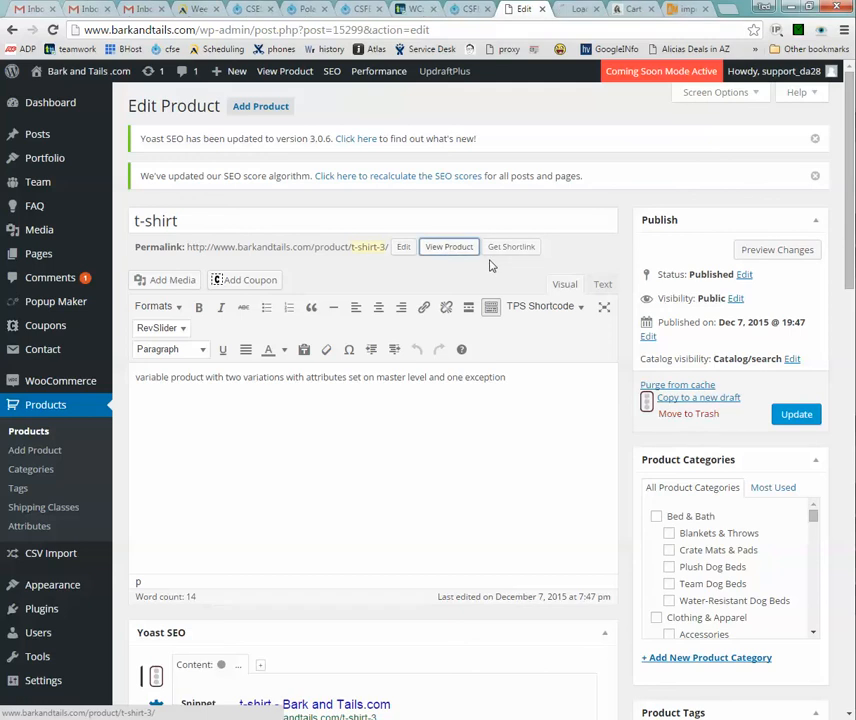
click(571, 11)
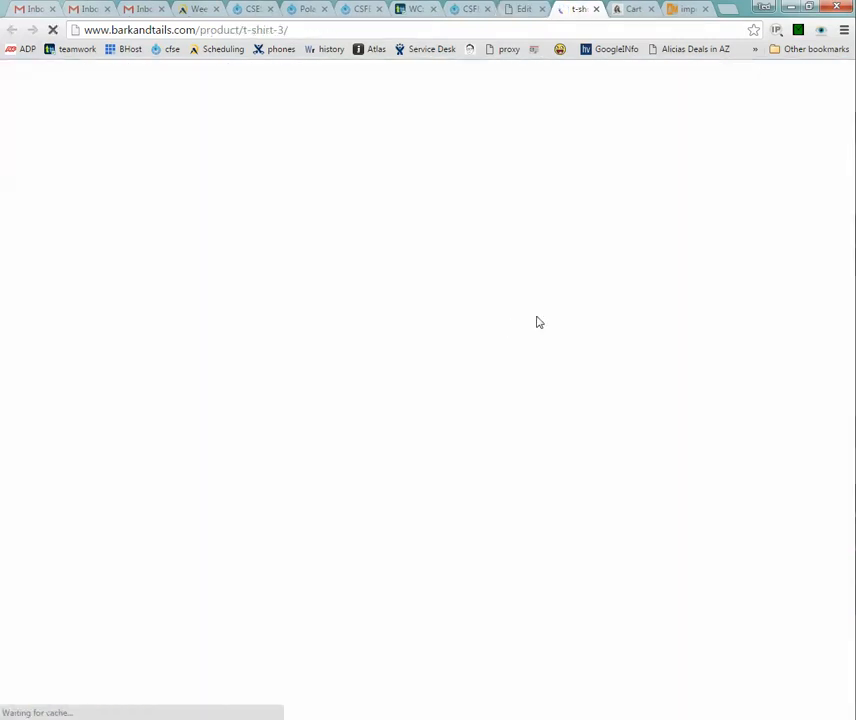
click(594, 398)
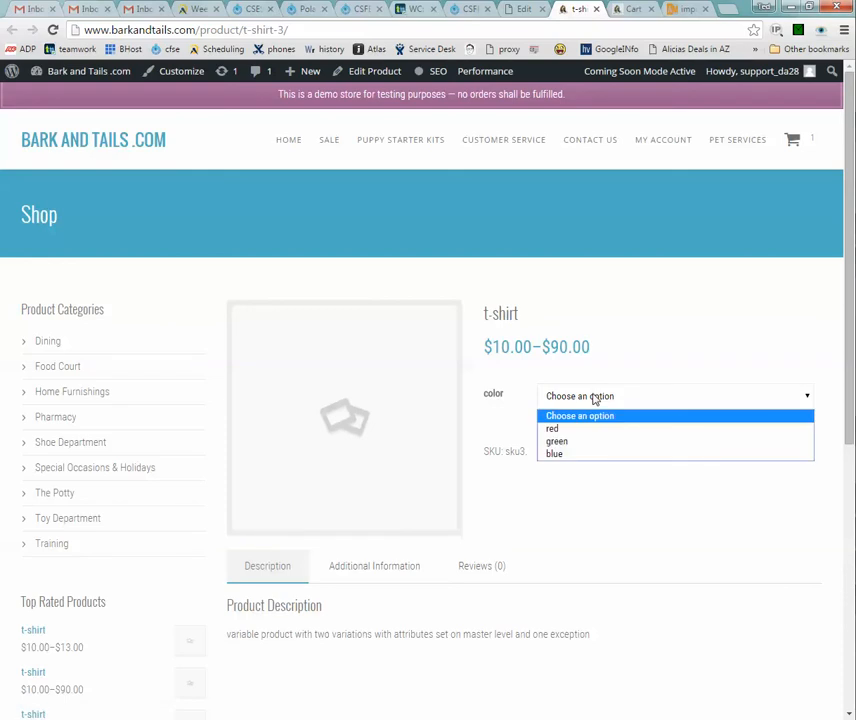
click(555, 469)
Step: Return to the product list, view the sku4 t-shirt's store page and check its default color selection
click(512, 9)
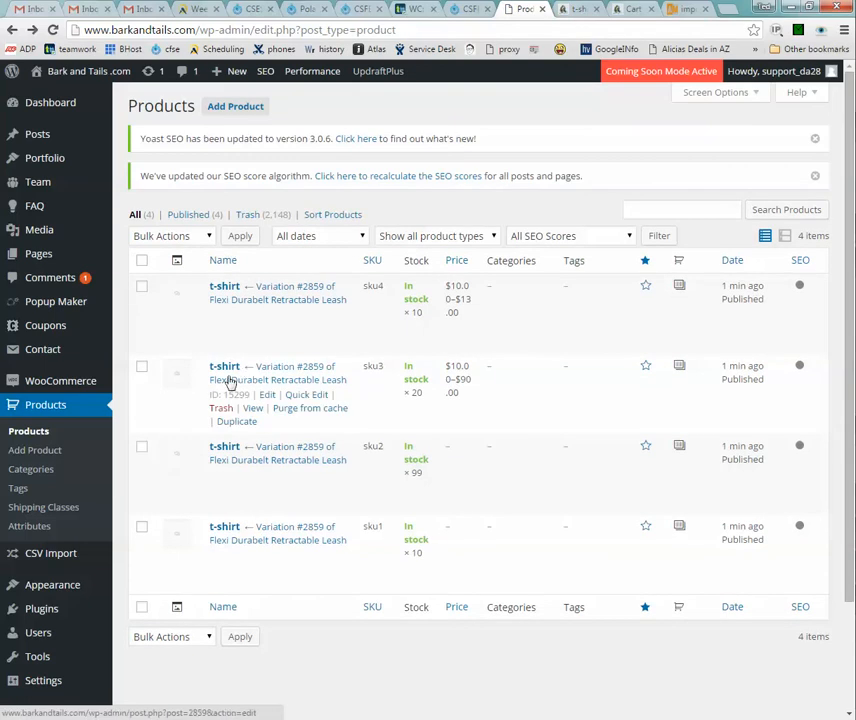
mouse_move(216, 306)
click(253, 330)
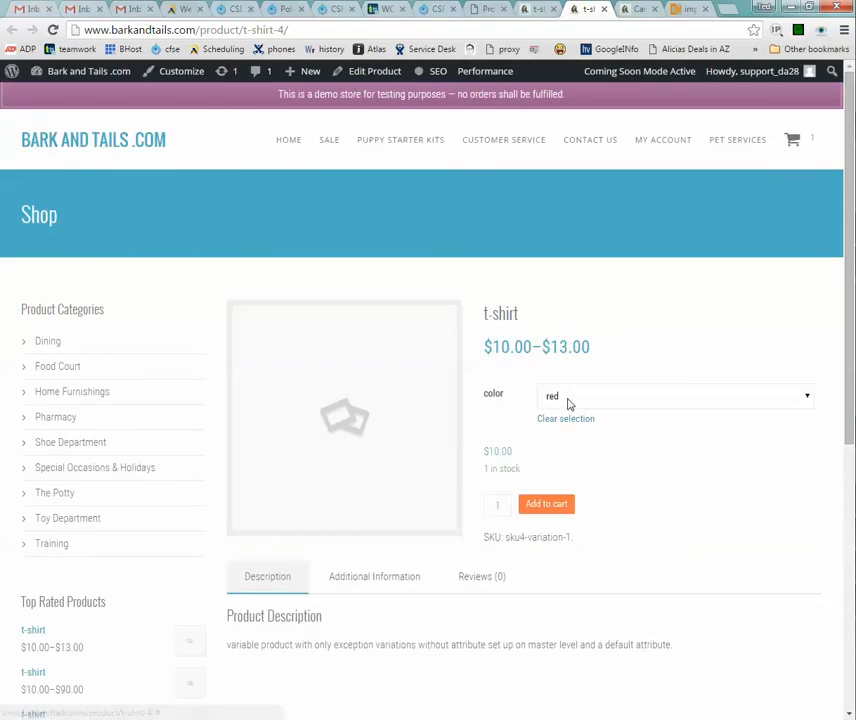
click(568, 400)
click(587, 403)
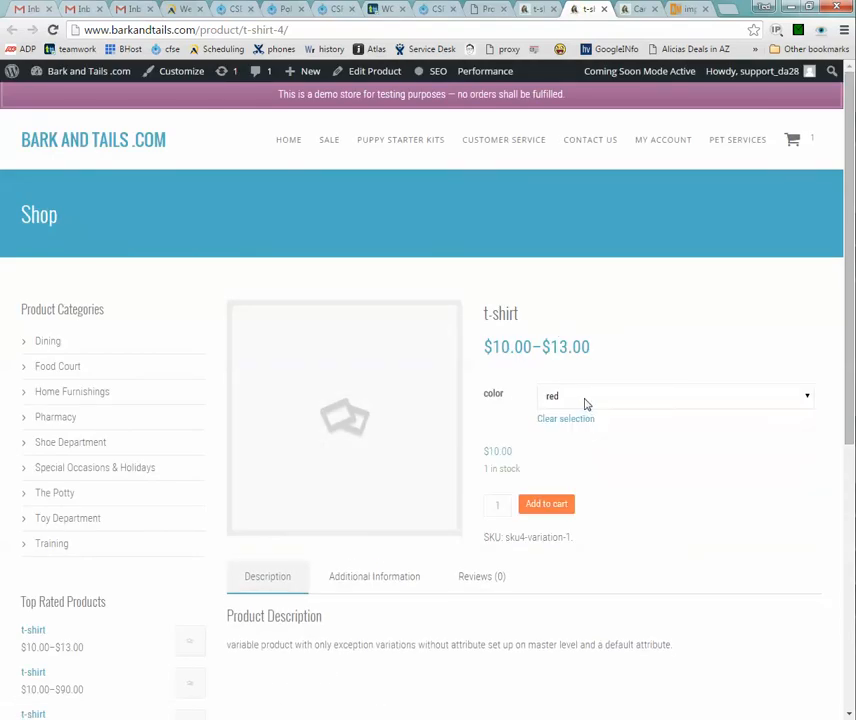
Step: Switch to LibreOffice Calc and check the manual_default_attributes entry of the sku4 master row
click(736, 718)
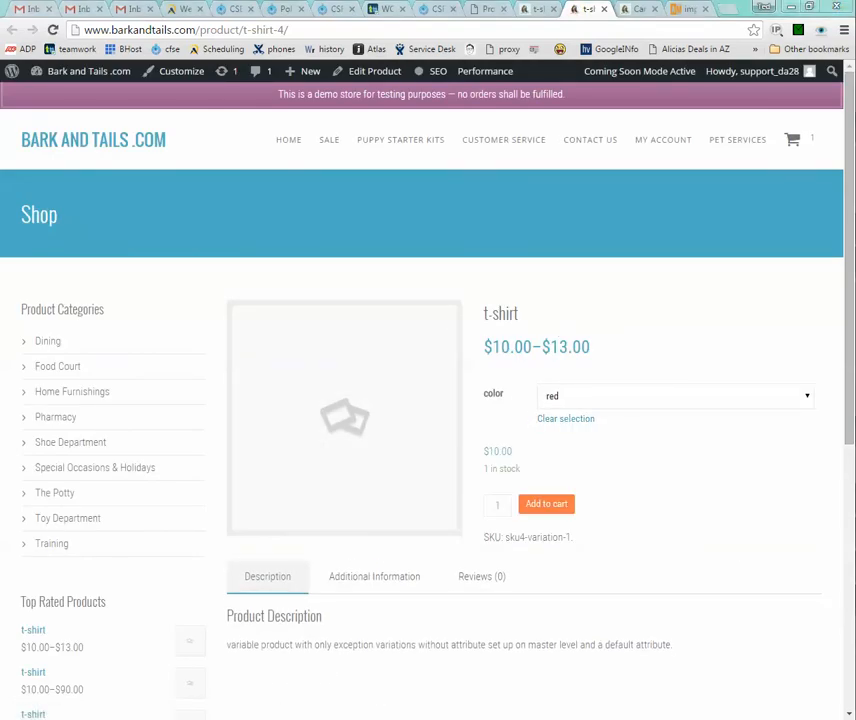
click(480, 214)
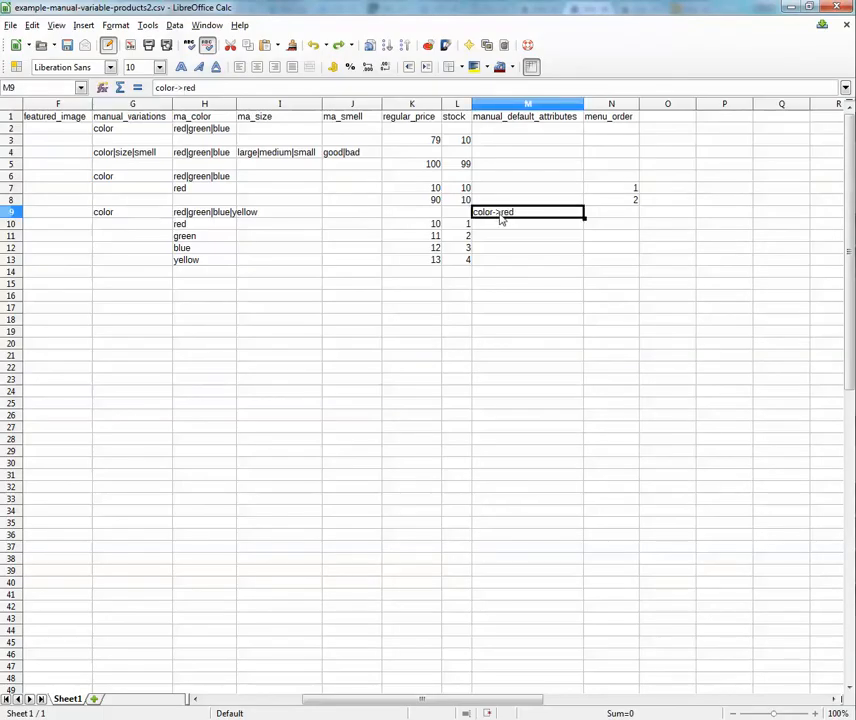
click(791, 7)
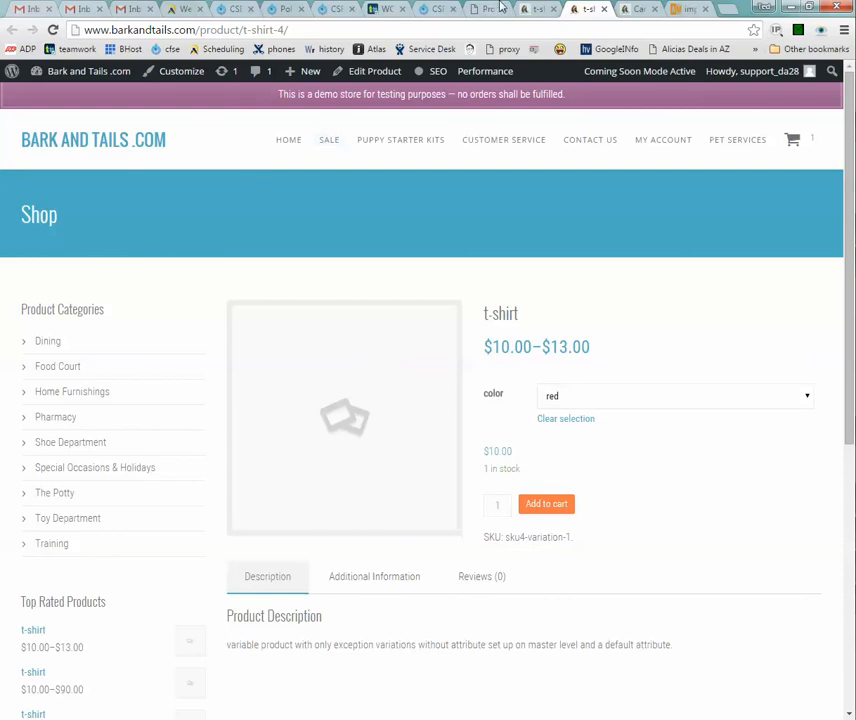
Step: Return to the WooCommerce product list in the browser and move all four imported t-shirts to the Trash
click(530, 8)
click(476, 8)
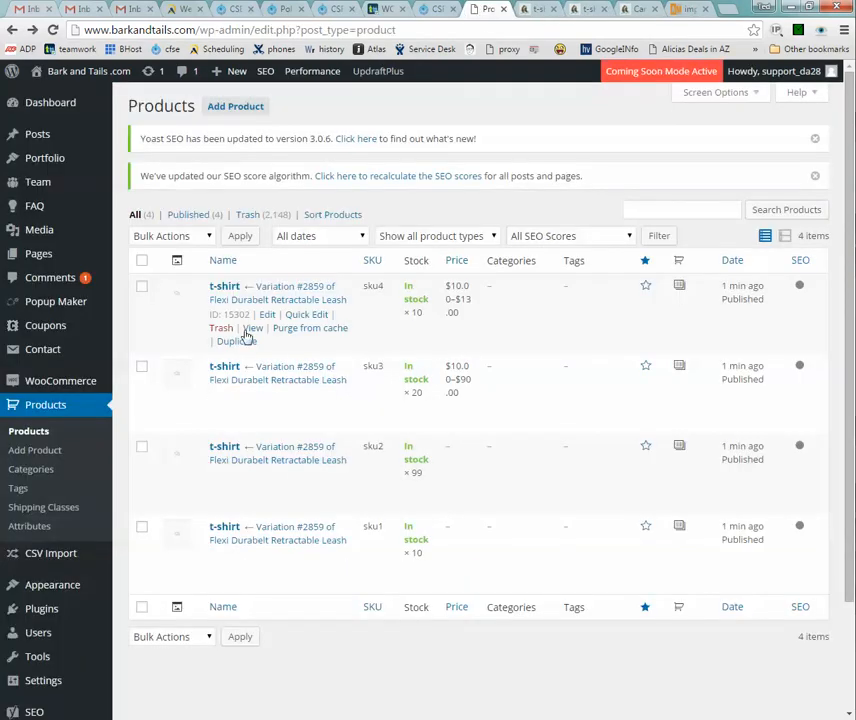
click(141, 261)
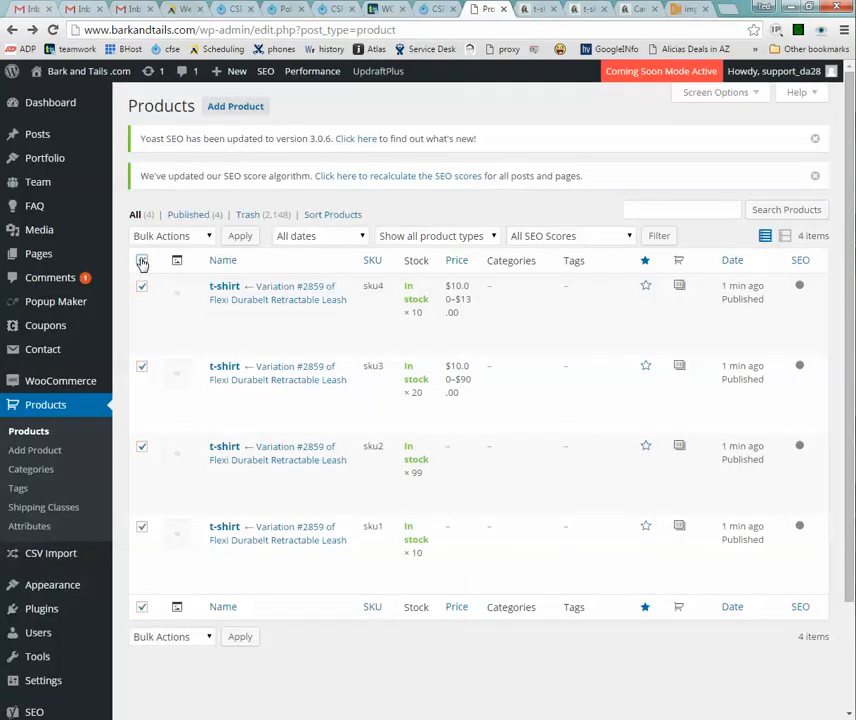
click(160, 236)
click(164, 281)
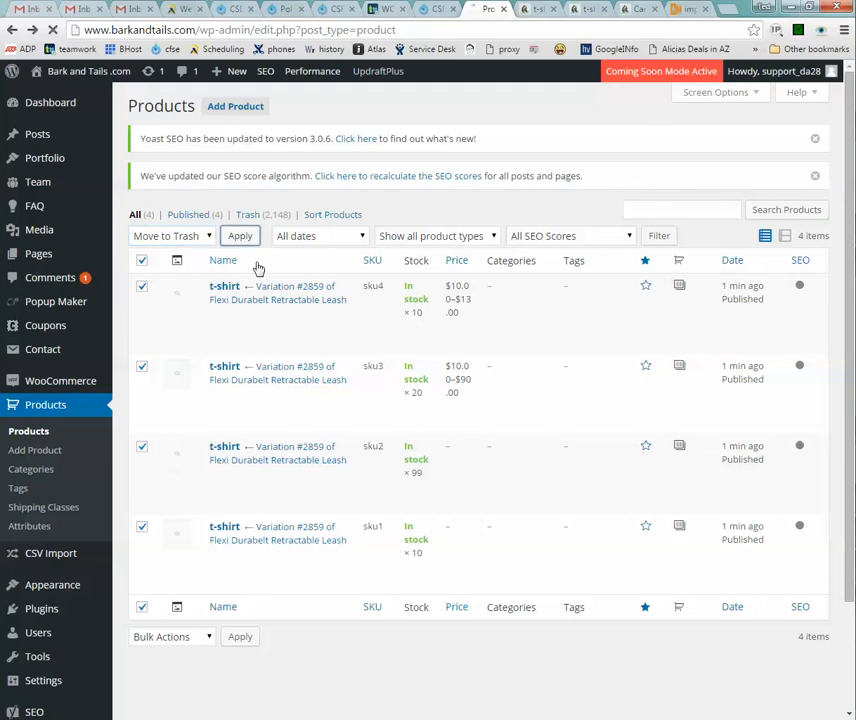
click(240, 236)
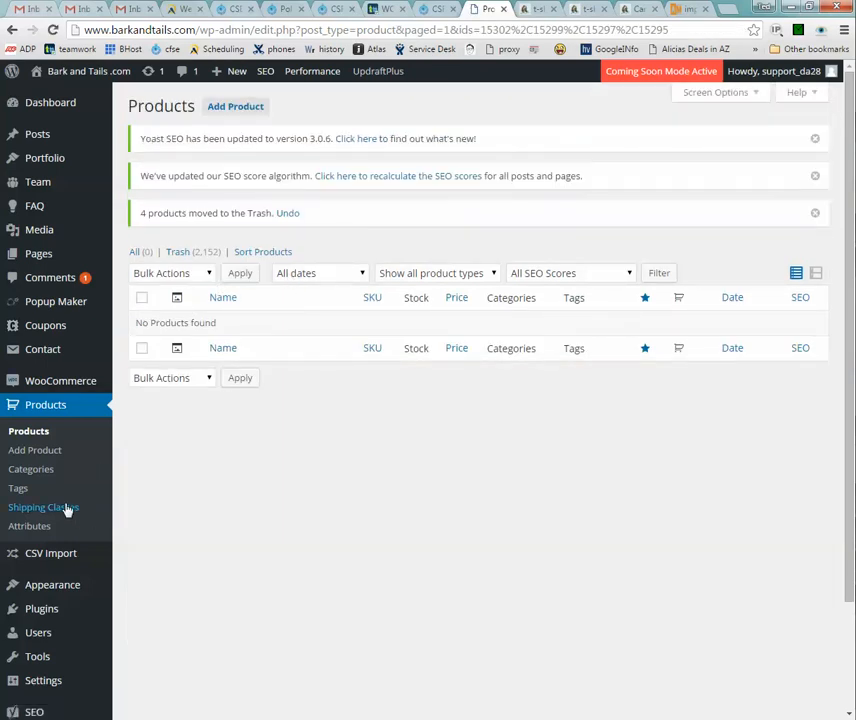
Step: Delete the saved headers for example-manual-variable-products.csv and example-manual-variable-products2.csv in CSV Import
click(125, 556)
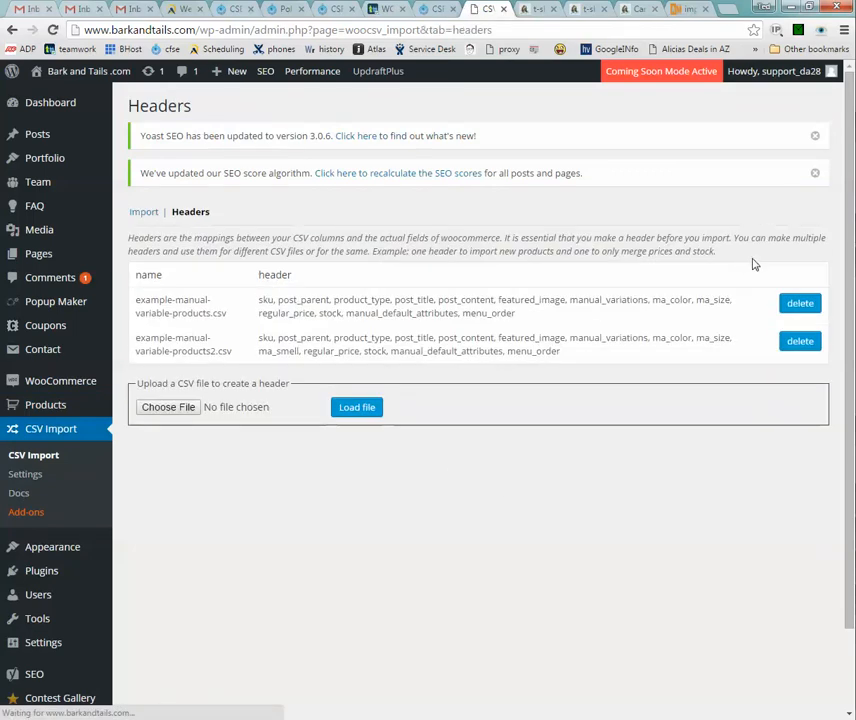
click(799, 305)
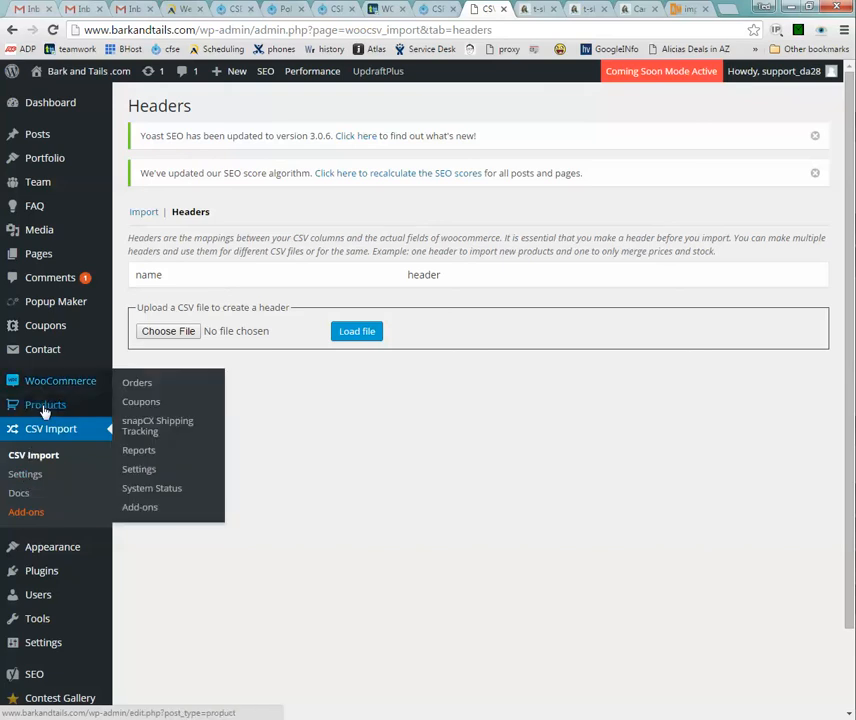
Step: Switch to the CSV in LibreOffice Calc and review the manual_variations entries of the master product rows
click(790, 718)
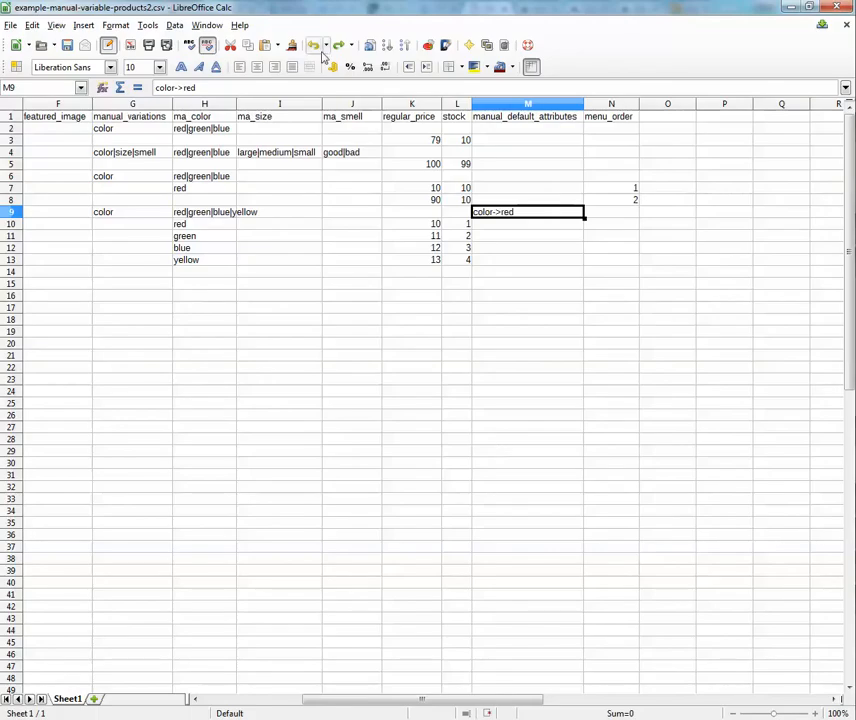
drag(352, 699, 245, 707)
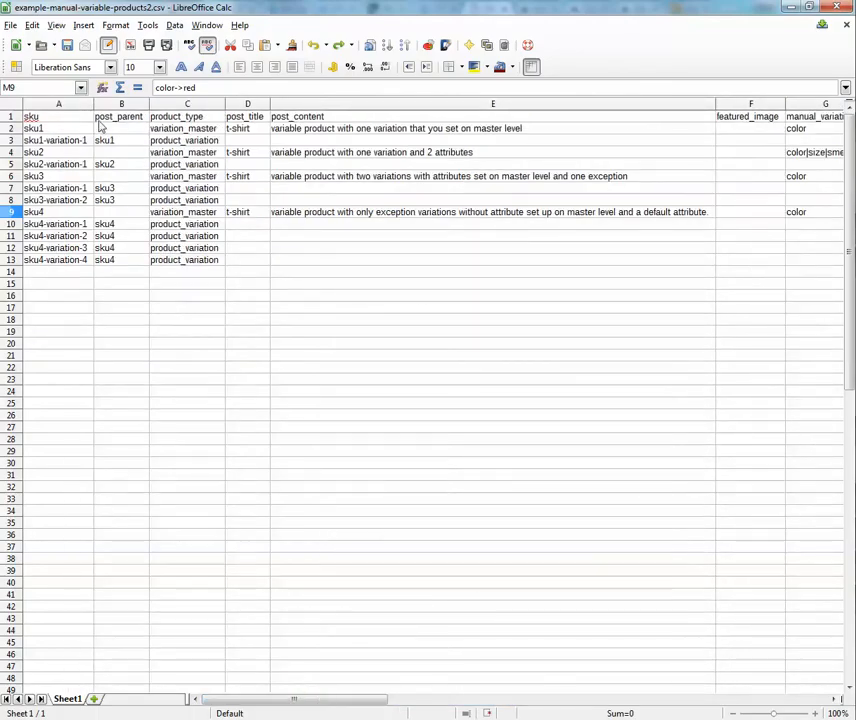
drag(238, 706, 285, 713)
drag(363, 703, 545, 711)
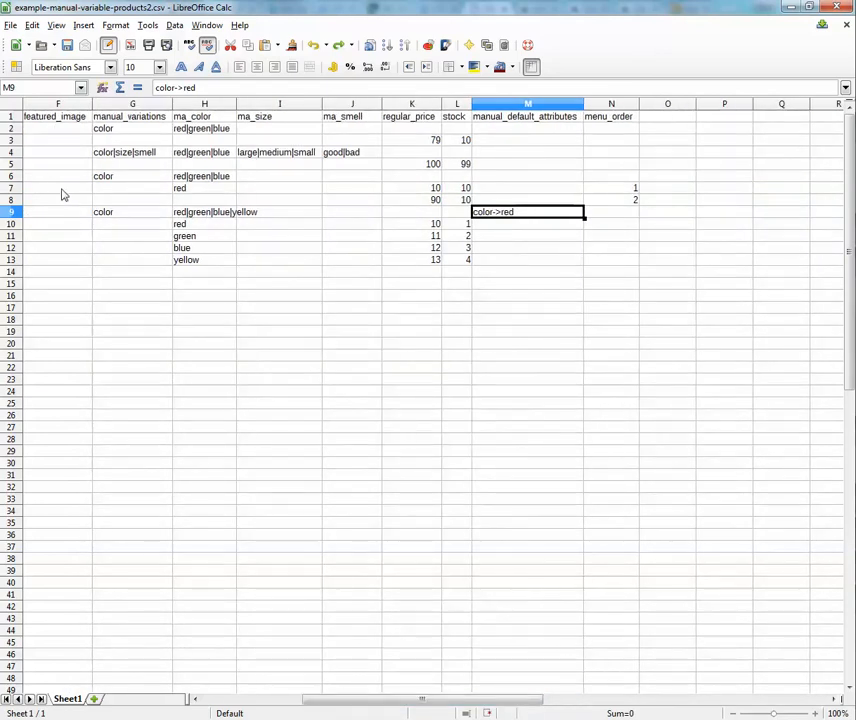
click(108, 130)
click(120, 154)
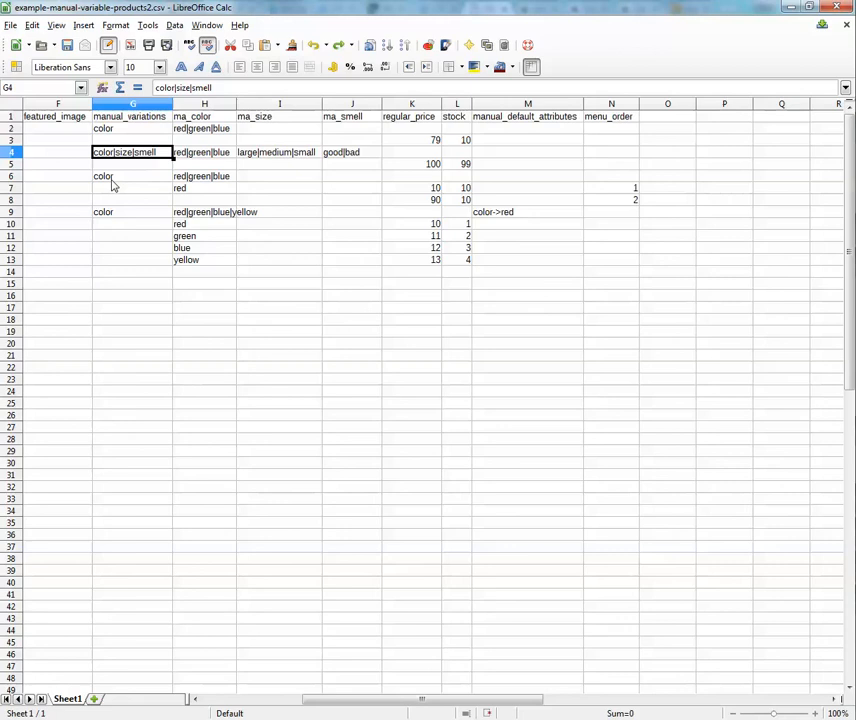
click(111, 179)
click(108, 214)
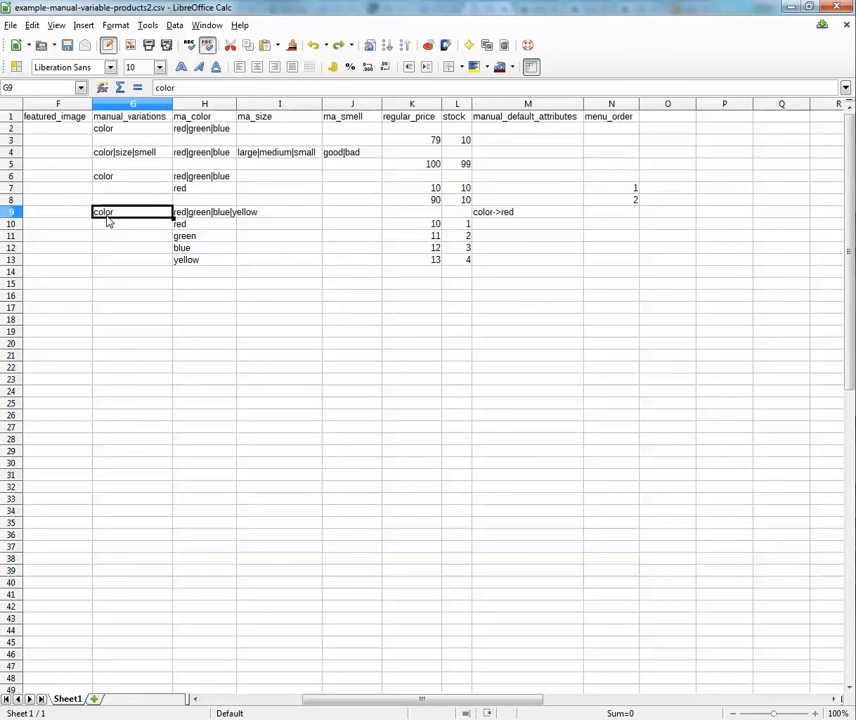
Step: Examine the ma_color column's values for the master products and the sku3 variation
click(206, 119)
click(206, 153)
click(204, 130)
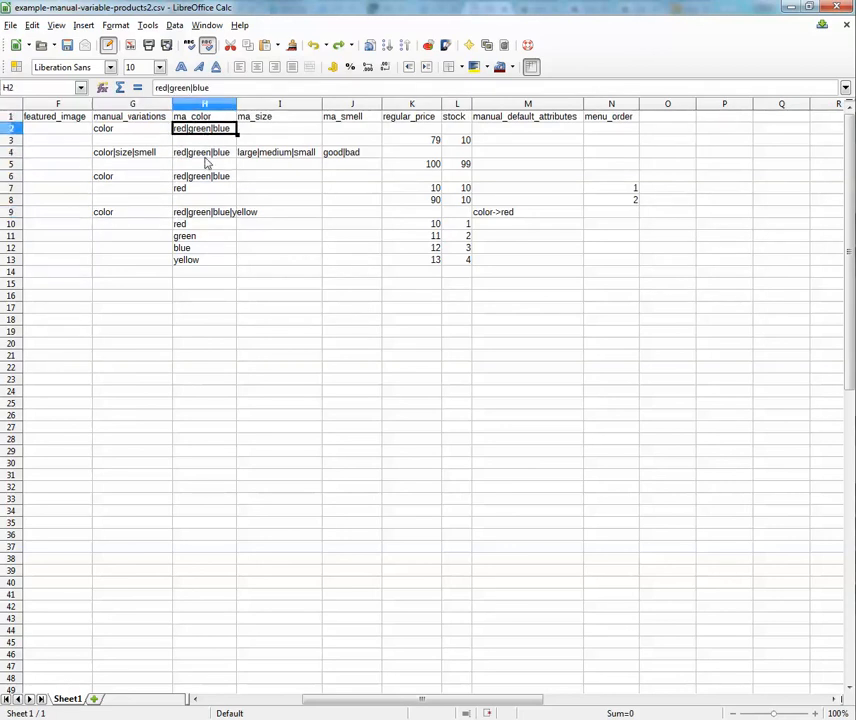
click(190, 167)
click(191, 180)
click(192, 191)
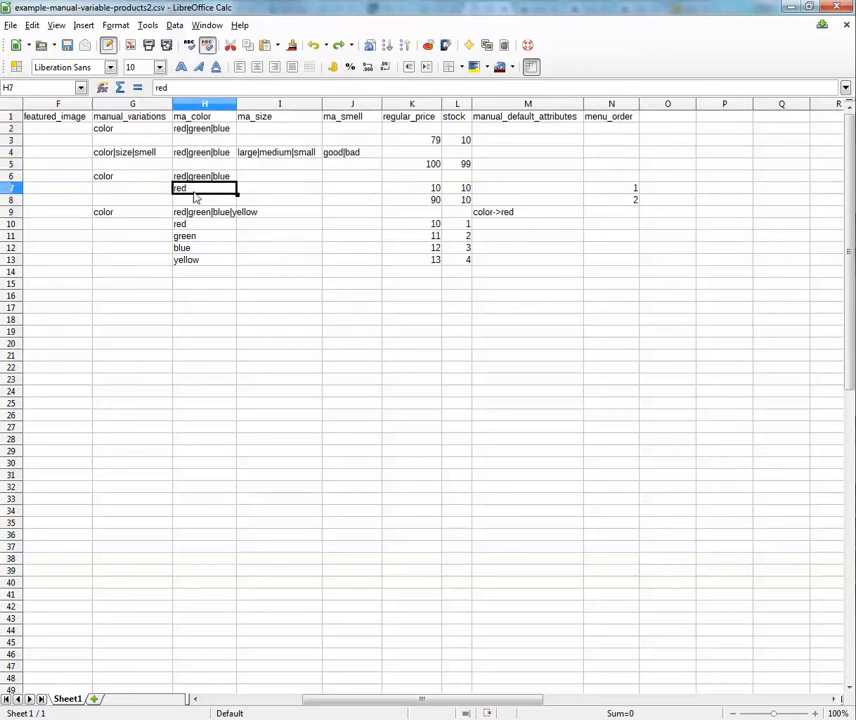
click(204, 178)
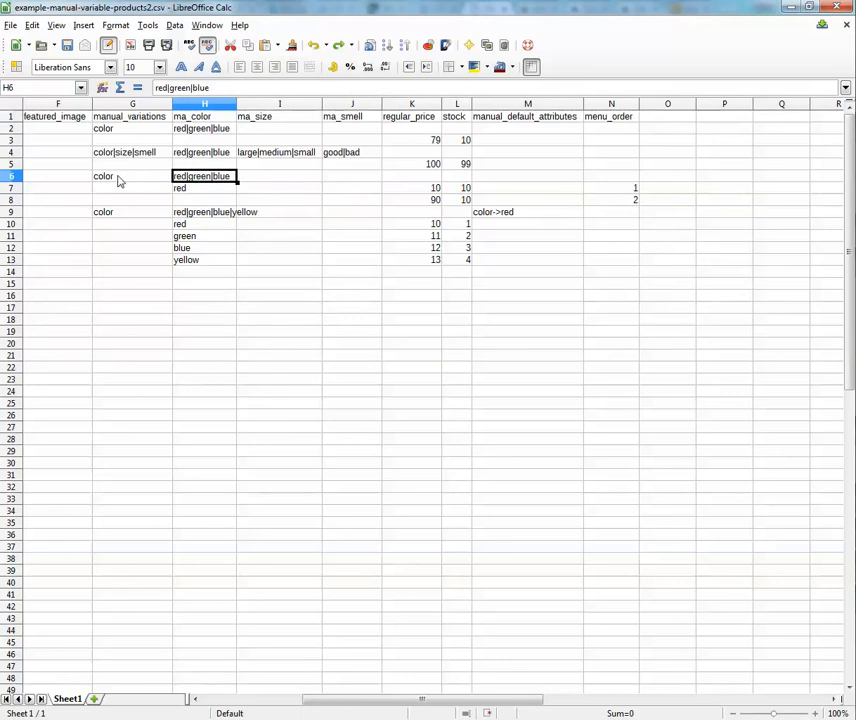
Step: Compare the ma_size and ma_smell columns with the manual_variations entry of the sku2 row
click(267, 120)
click(150, 157)
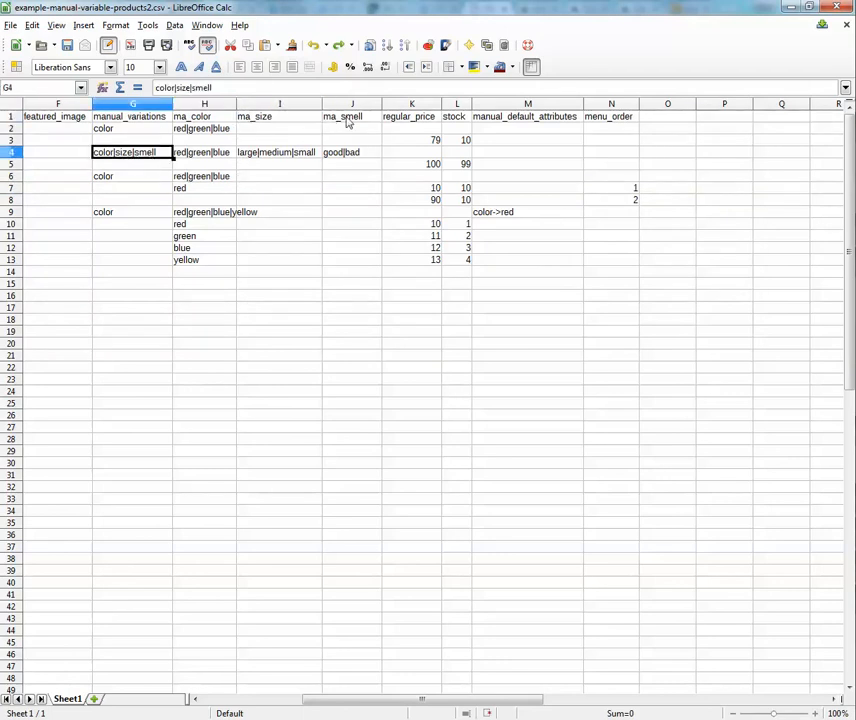
click(344, 118)
click(345, 157)
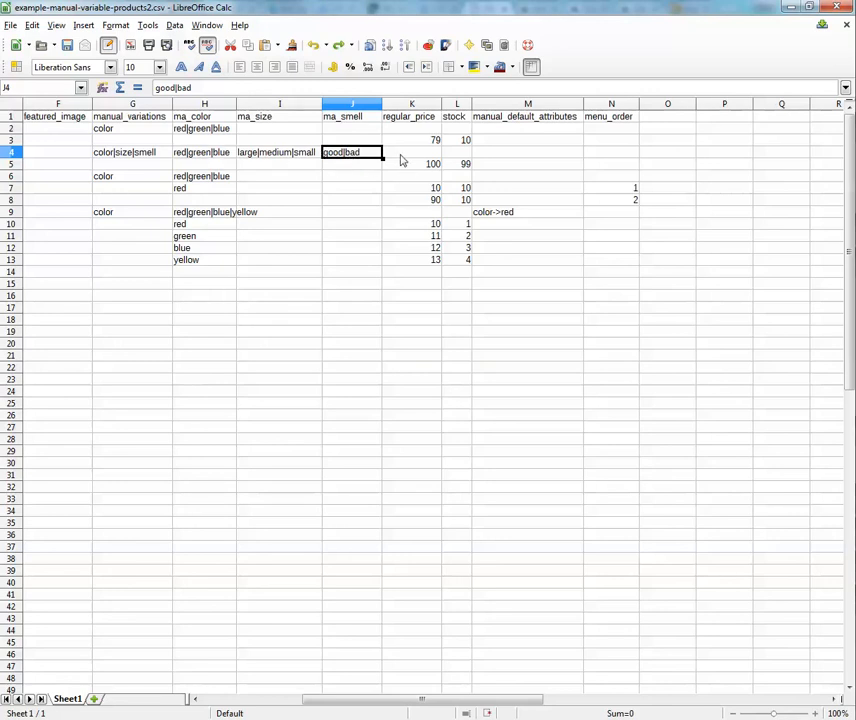
Step: Open the CSV Import settings in the browser and compare Manual variation attributes with the spreadsheet's ma_ columns
click(789, 7)
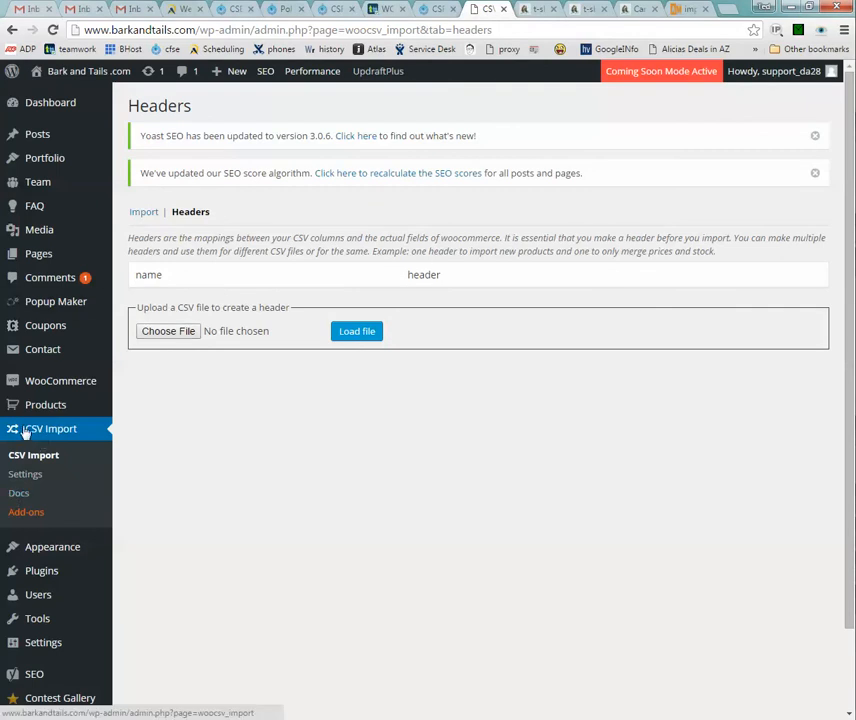
click(22, 477)
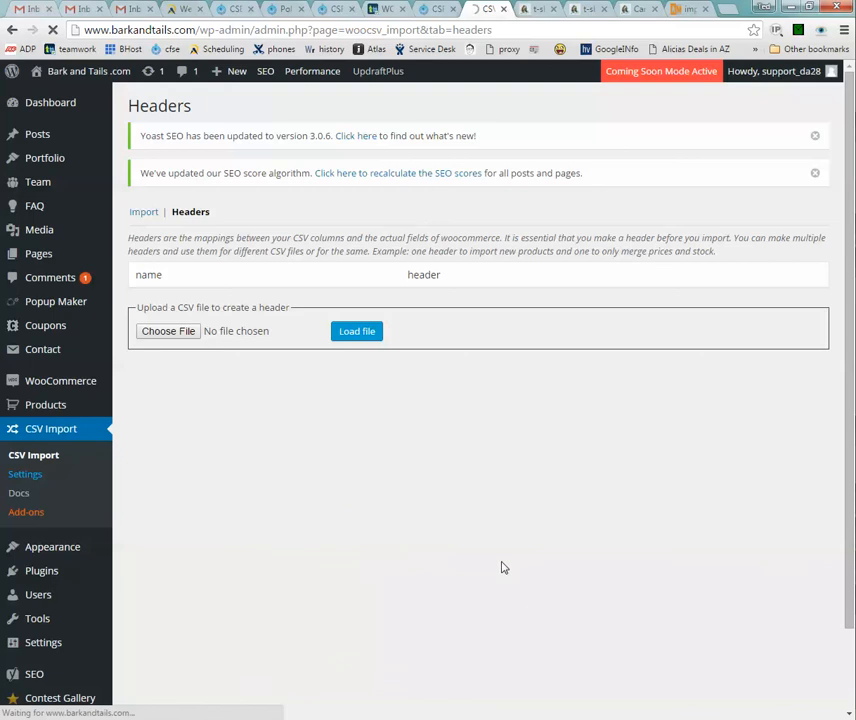
scroll(359, 575, down, 6)
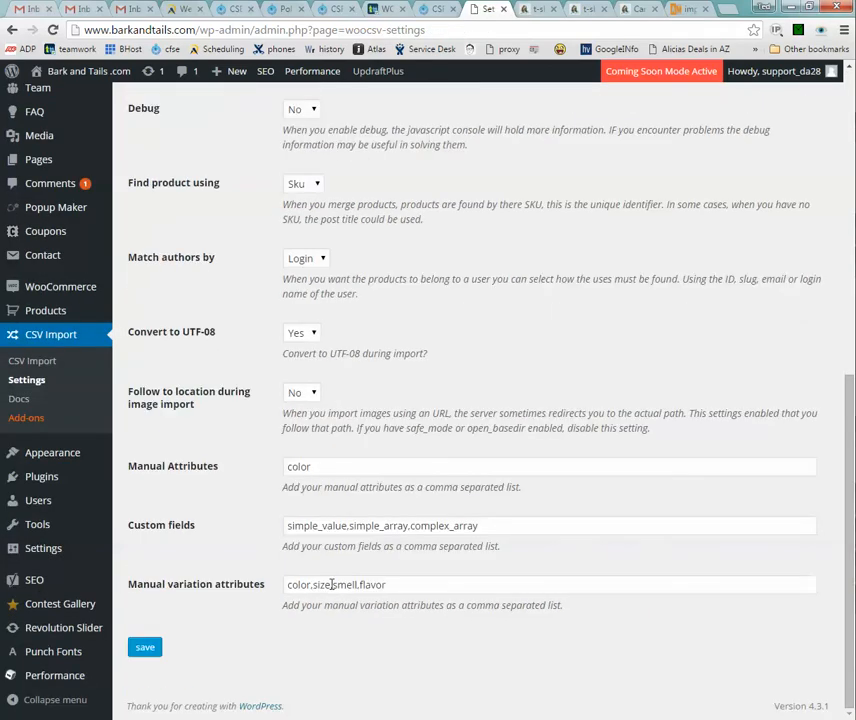
drag(130, 584, 268, 588)
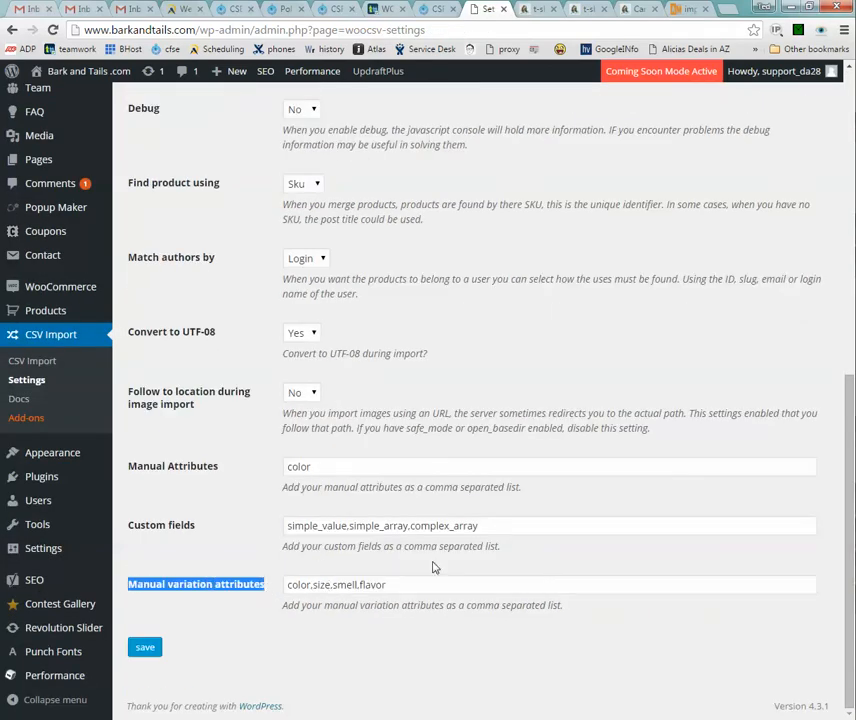
click(406, 589)
key(alt+Tab)
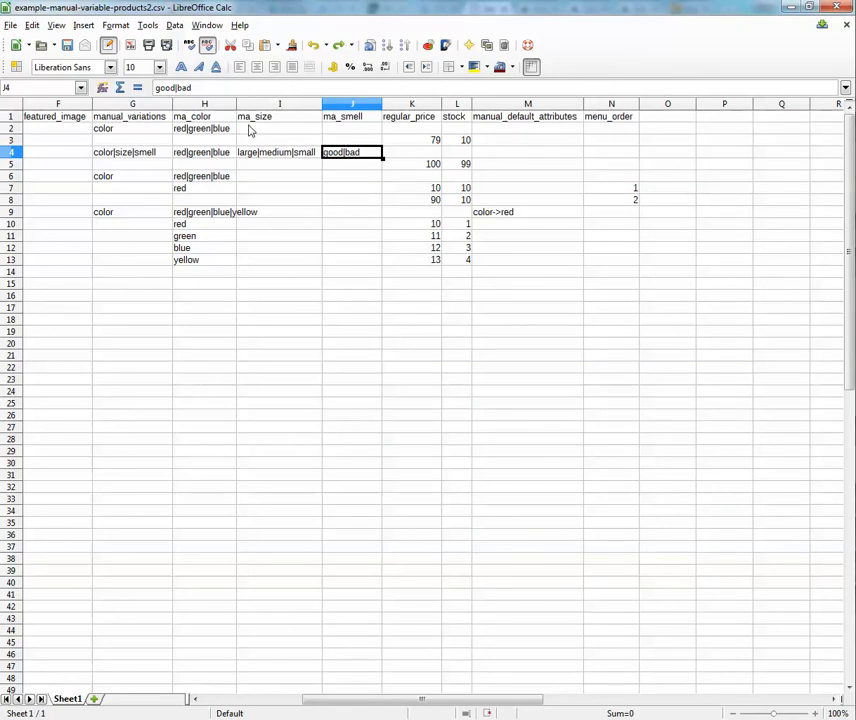
click(791, 7)
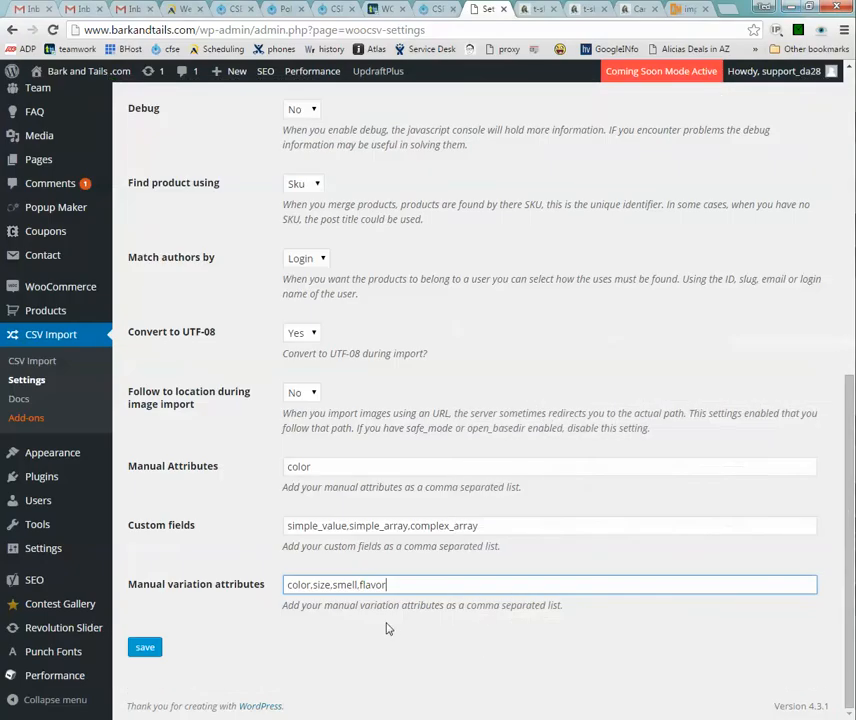
Step: Remove flavor and smell from Manual variation attributes, leaving color,size, and save the settings
click(334, 585)
drag(399, 585, 363, 585)
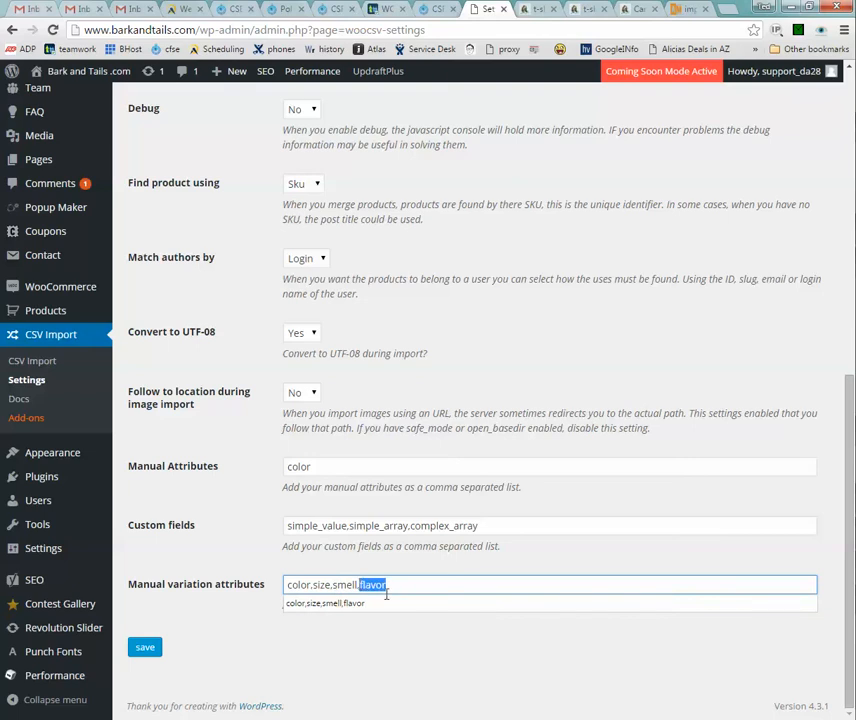
key(BackSpace)
key(BackSpace)
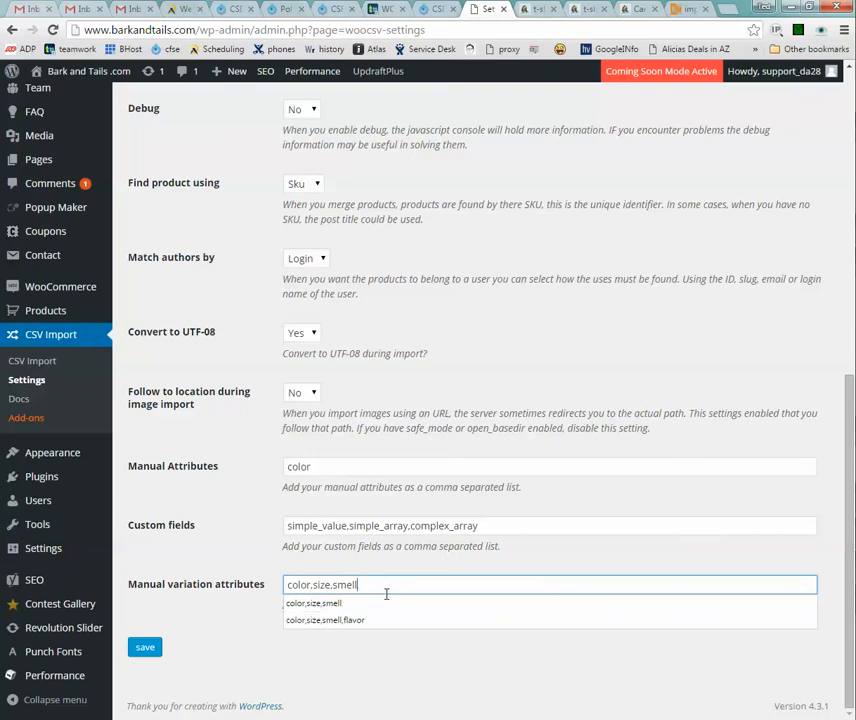
key(BackSpace)
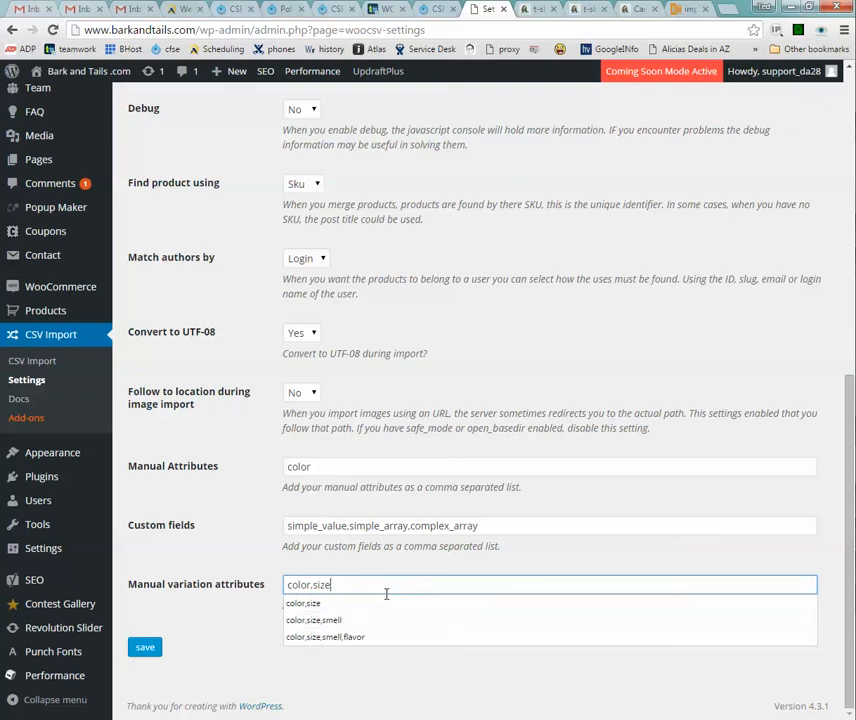
click(145, 648)
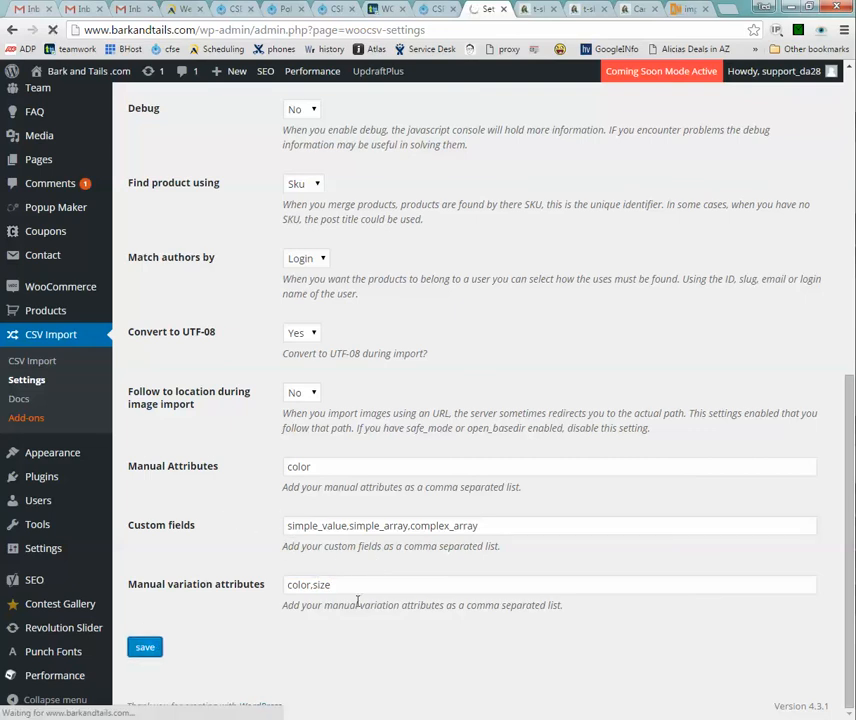
scroll(356, 616, down, 5)
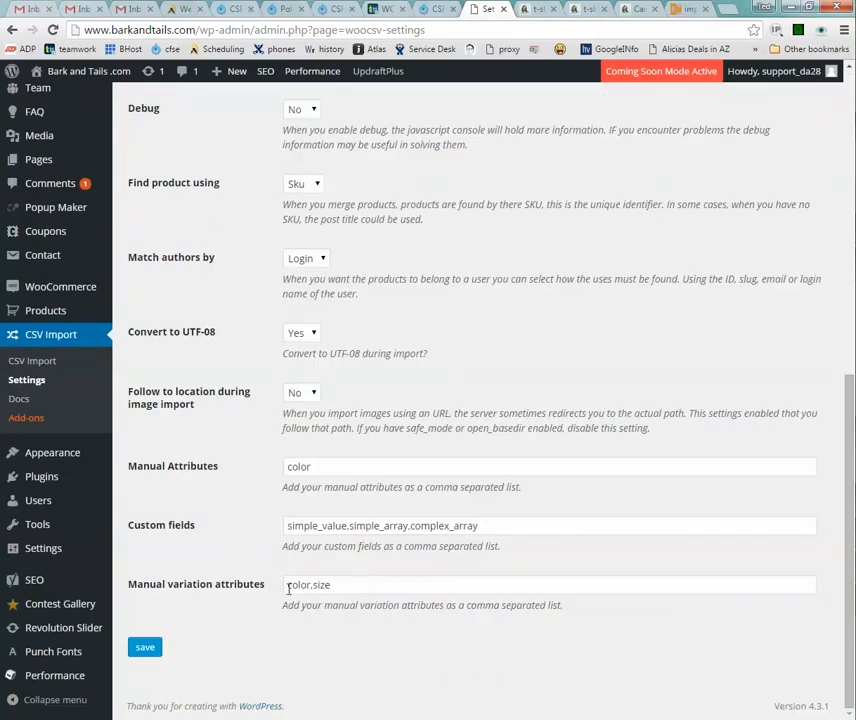
Step: Return to the CSV Import page and try to open its import view
click(22, 361)
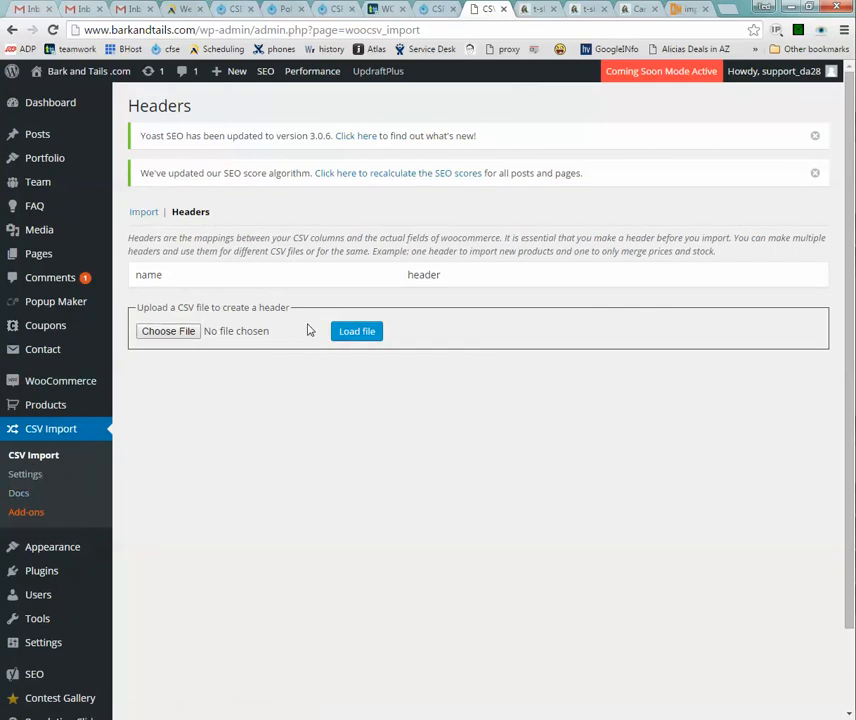
click(152, 213)
mouse_move(766, 716)
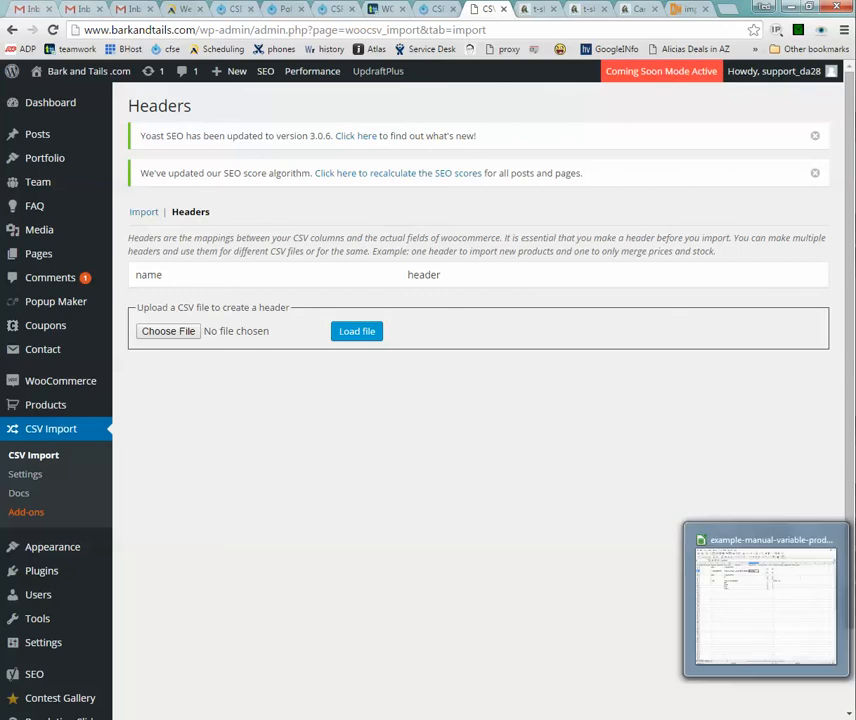